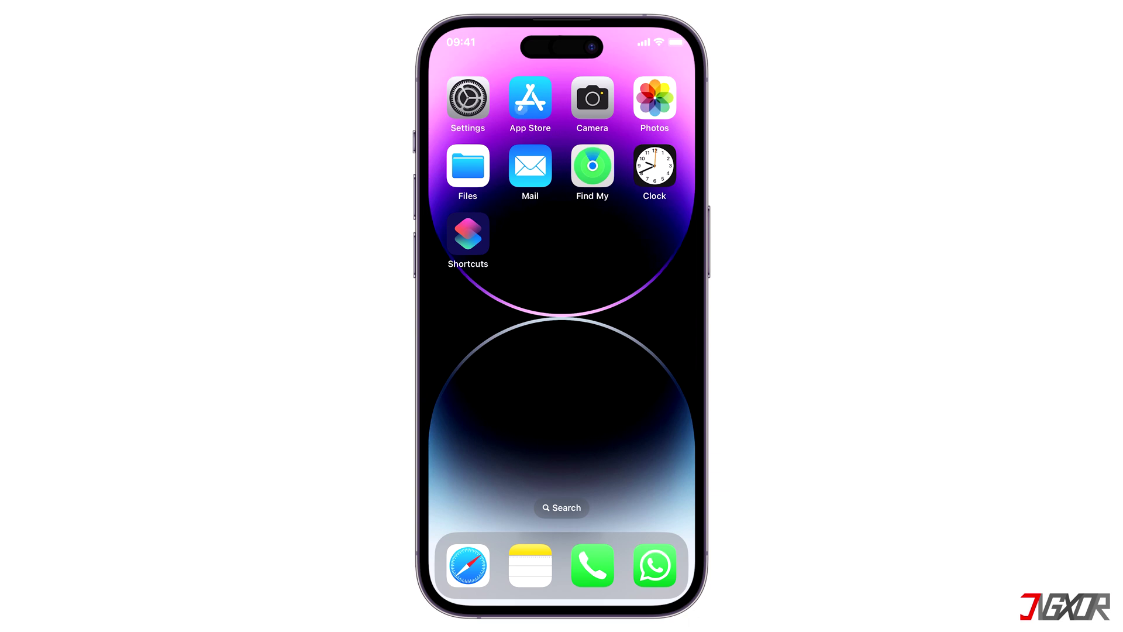
Download Google Photos from its App Store listing and go back to the home screen.
{"action": "left_click", "coordinate": [520, 108]}
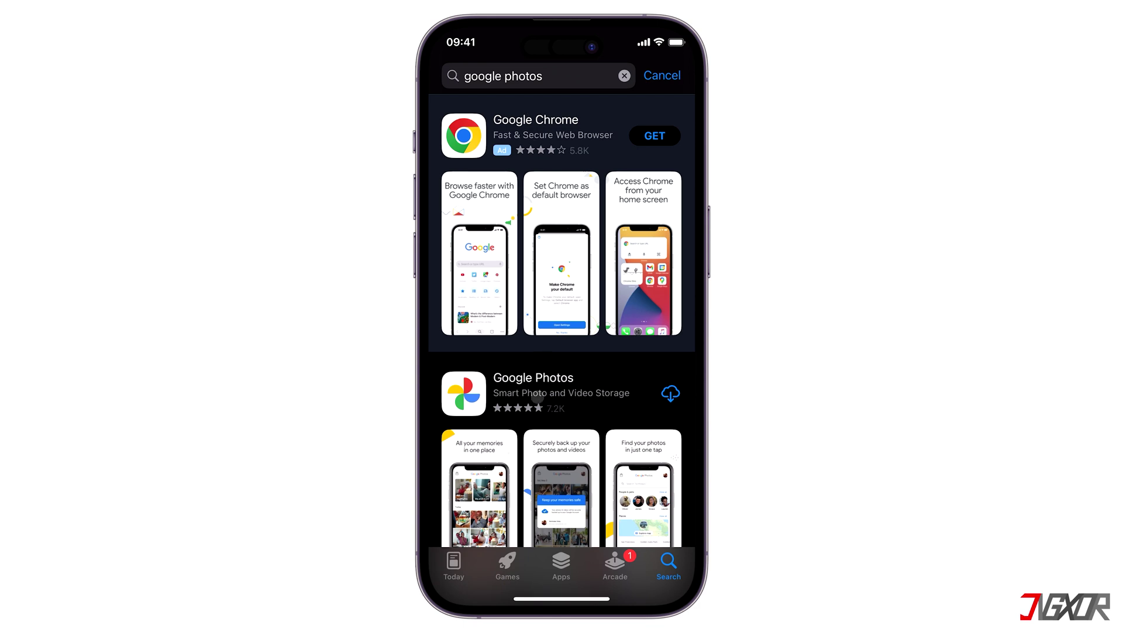
{"action": "left_click", "coordinate": [570, 385]}
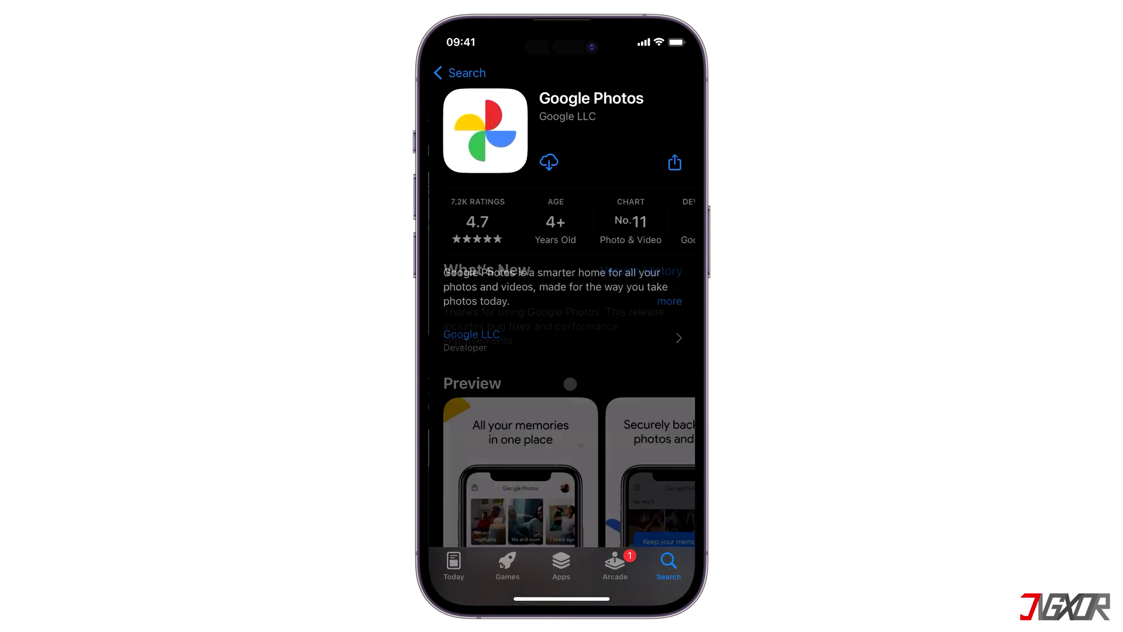
{"action": "left_click", "coordinate": [548, 160]}
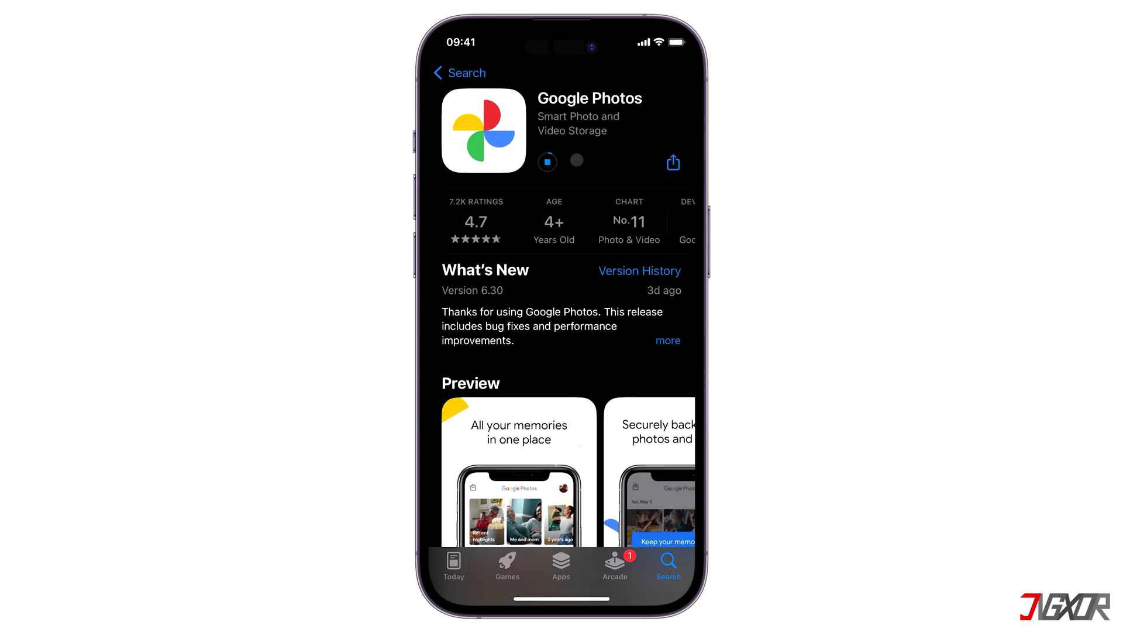
{"action": "left_click_drag", "start_coordinate": [580, 601], "coordinate": [566, 556]}
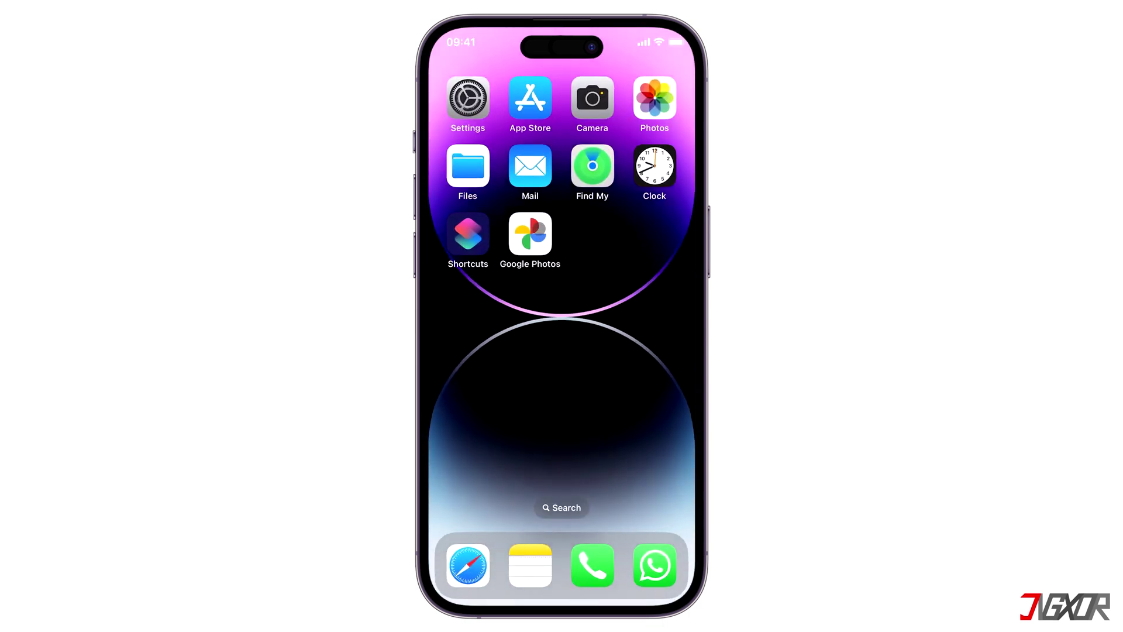
Launch Google Photos, allow access to all photos, and choose Do not back up.
{"action": "left_click", "coordinate": [539, 230]}
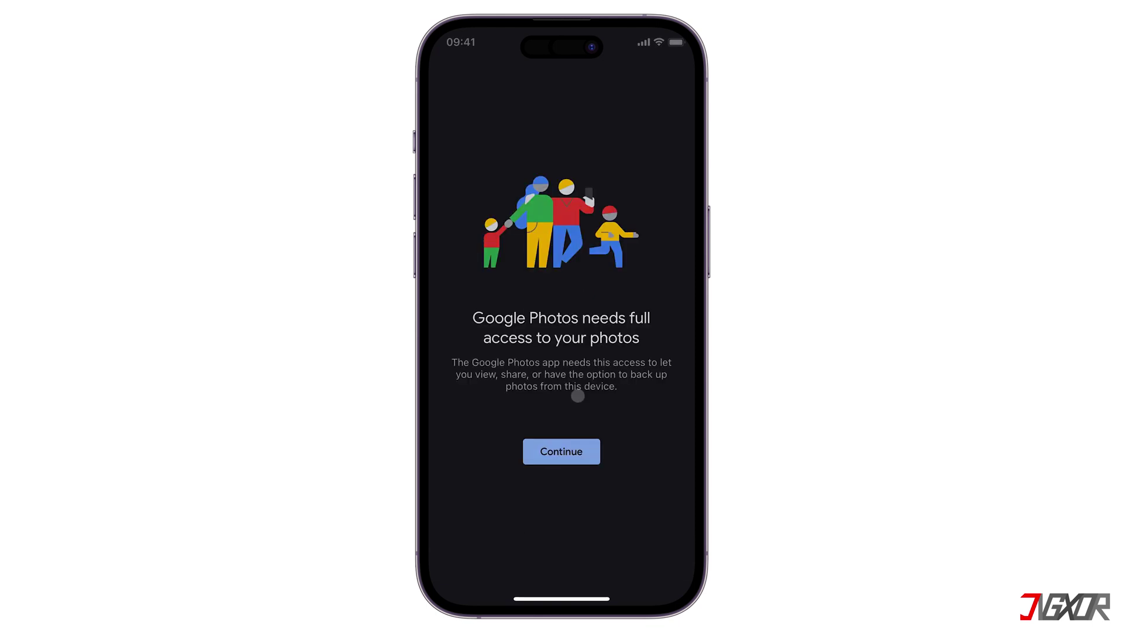
{"action": "left_click", "coordinate": [569, 453]}
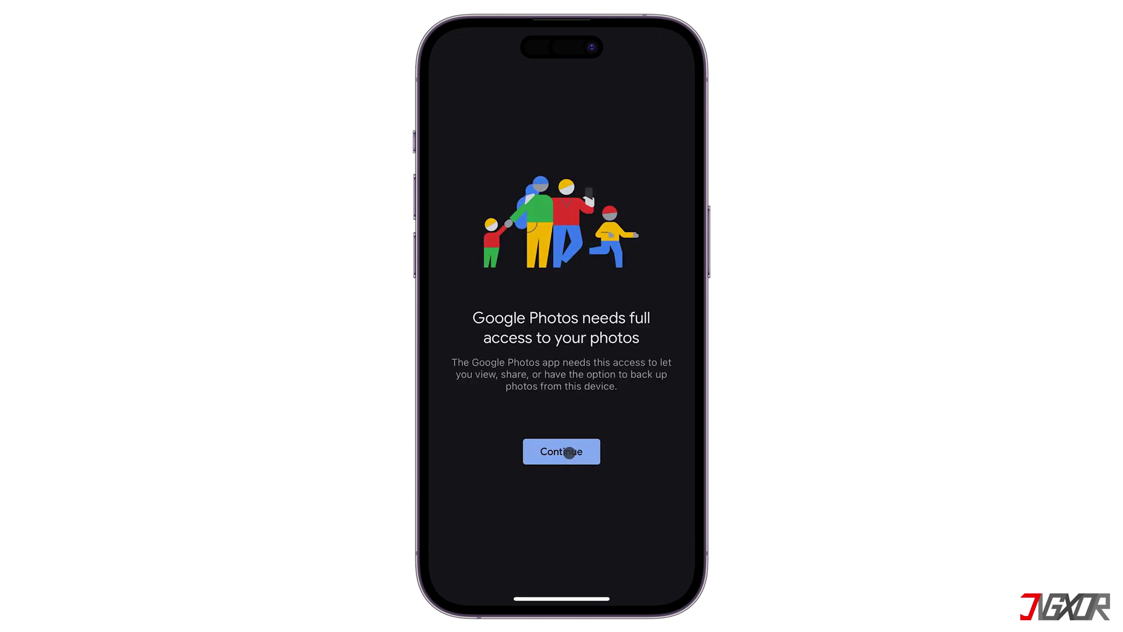
{"action": "left_click", "coordinate": [555, 383]}
{"action": "left_click_drag", "start_coordinate": [555, 383], "coordinate": [520, 371]}
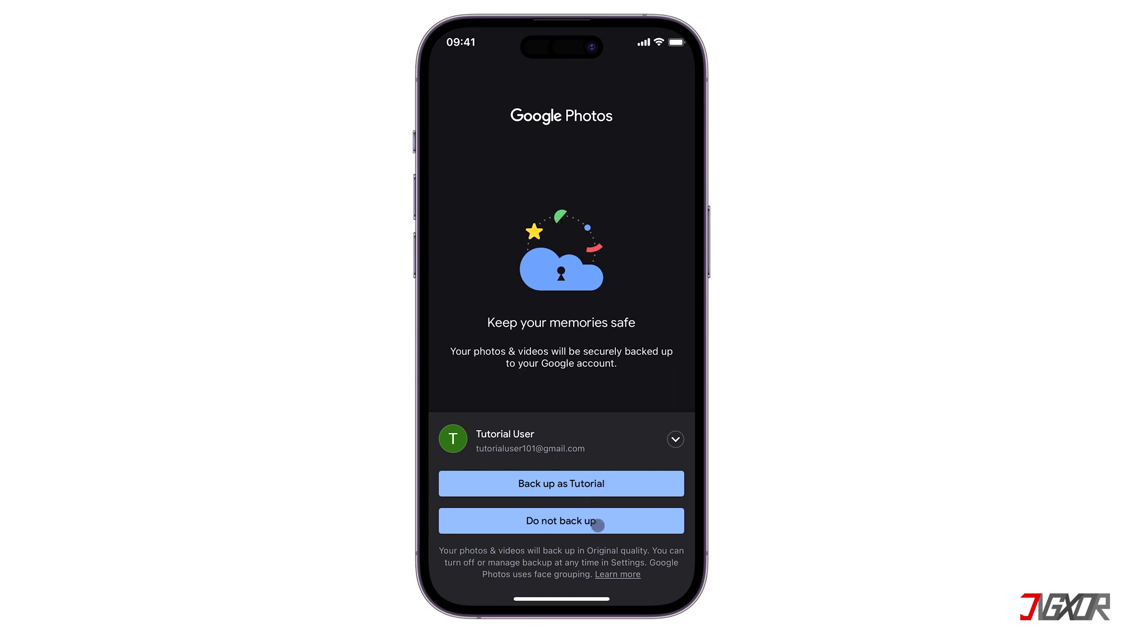
{"action": "left_click", "coordinate": [597, 524]}
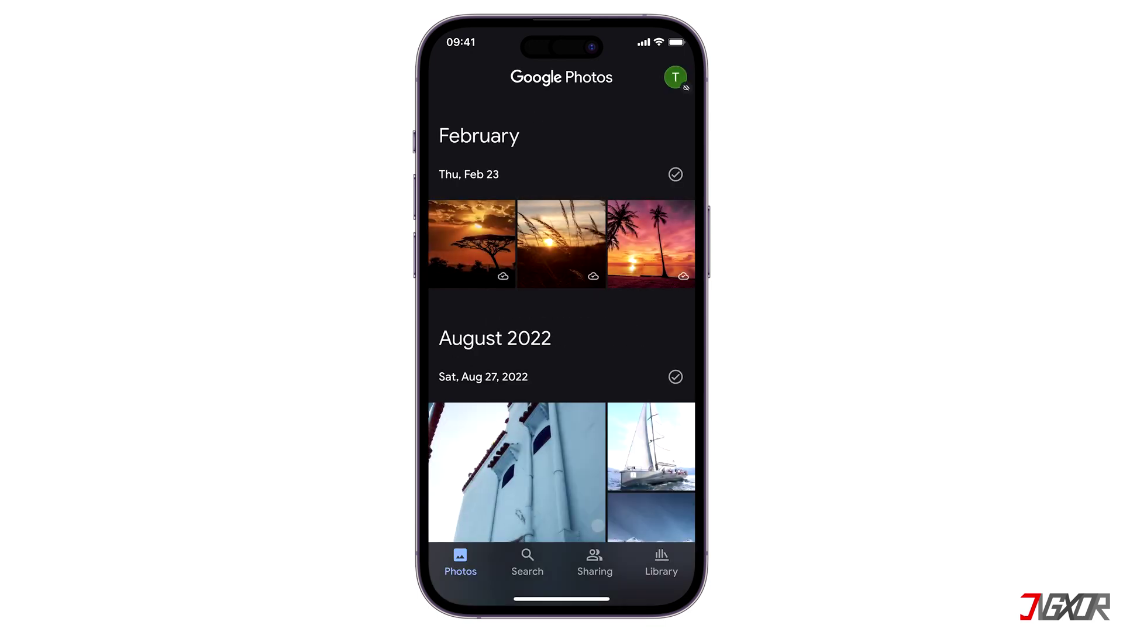
{"action": "left_click_drag", "start_coordinate": [617, 400], "coordinate": [575, 384]}
Select the three Feb 23 sunset photos, save them to the device, then go home.
{"action": "left_click", "coordinate": [676, 173]}
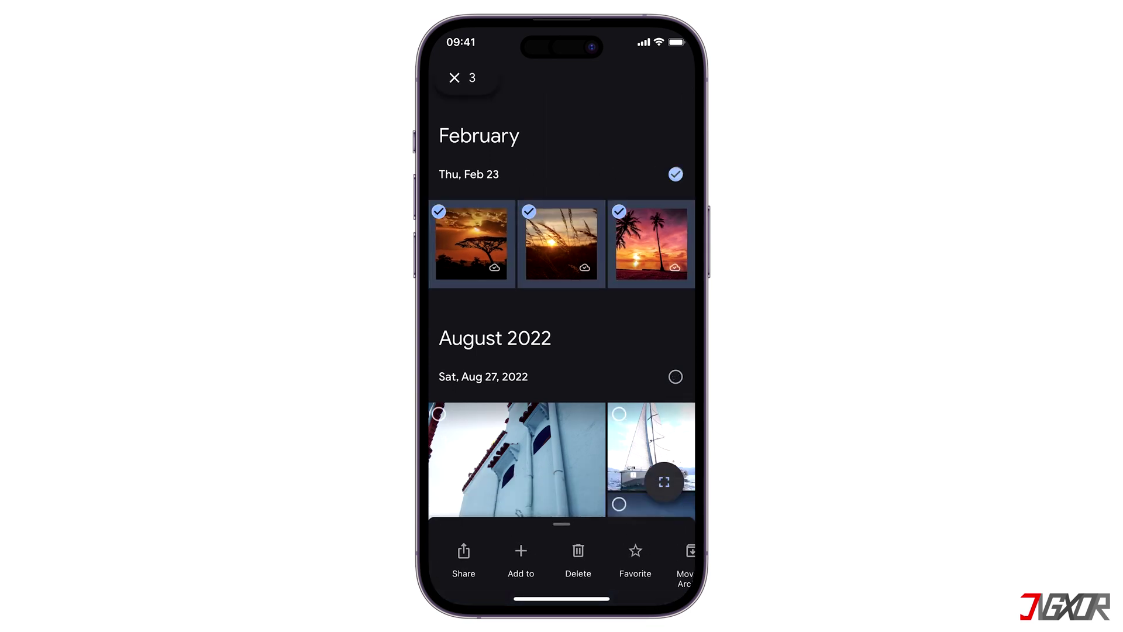
{"action": "left_click", "coordinate": [454, 78]}
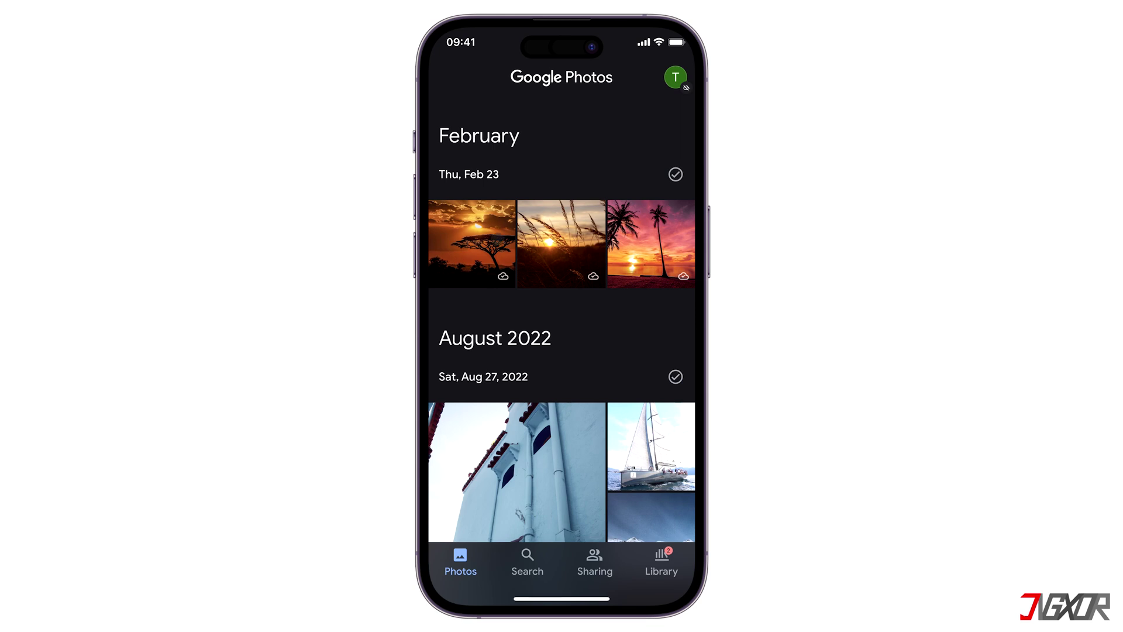
{"action": "left_click", "coordinate": [494, 240]}
{"action": "left_click_drag", "start_coordinate": [503, 239], "coordinate": [646, 219]}
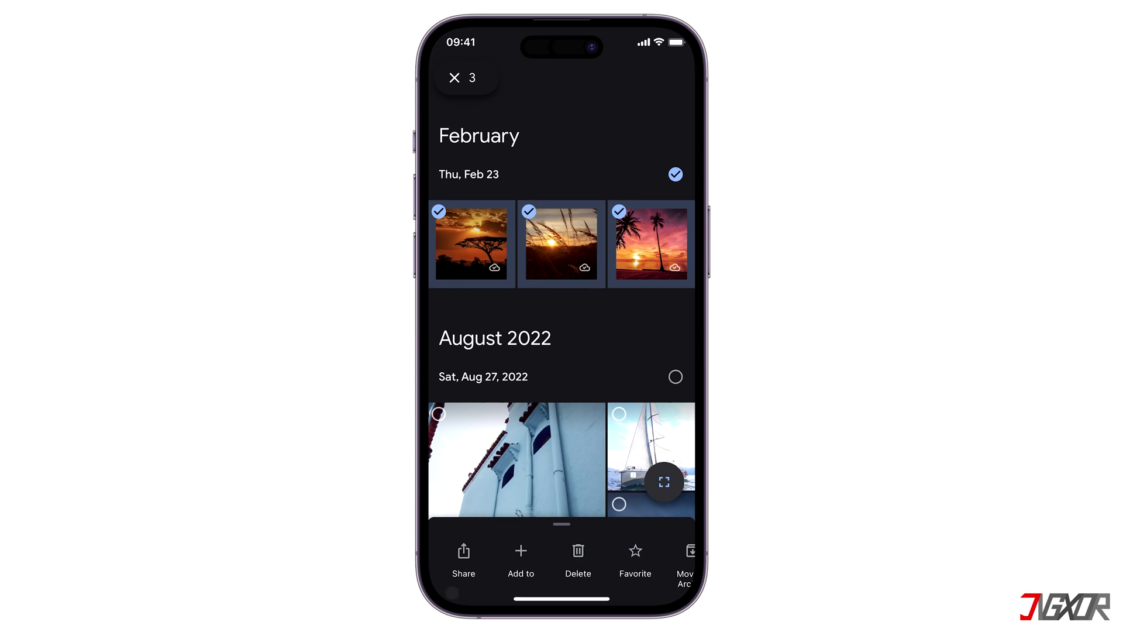
{"action": "left_click", "coordinate": [463, 551]}
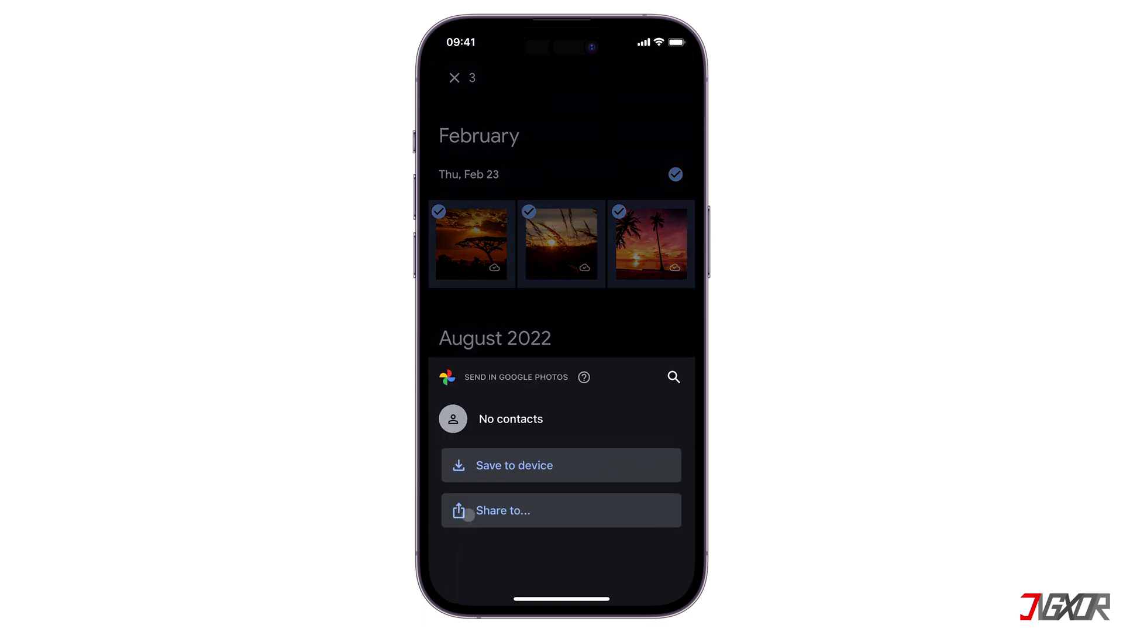
{"action": "left_click", "coordinate": [551, 464]}
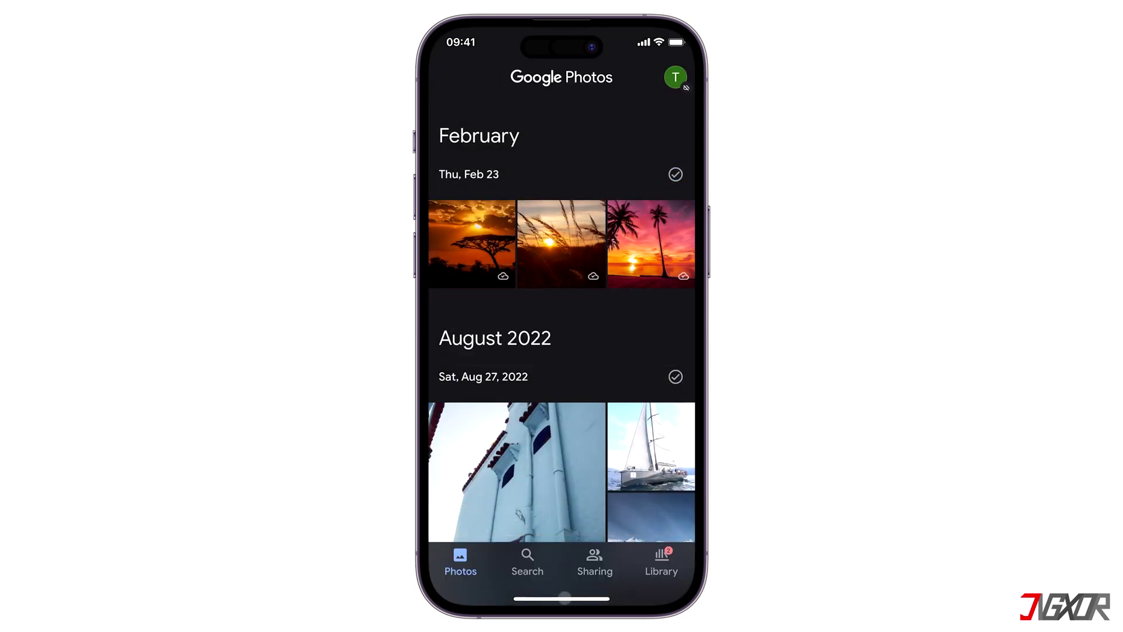
{"action": "left_click_drag", "start_coordinate": [565, 596], "coordinate": [560, 156]}
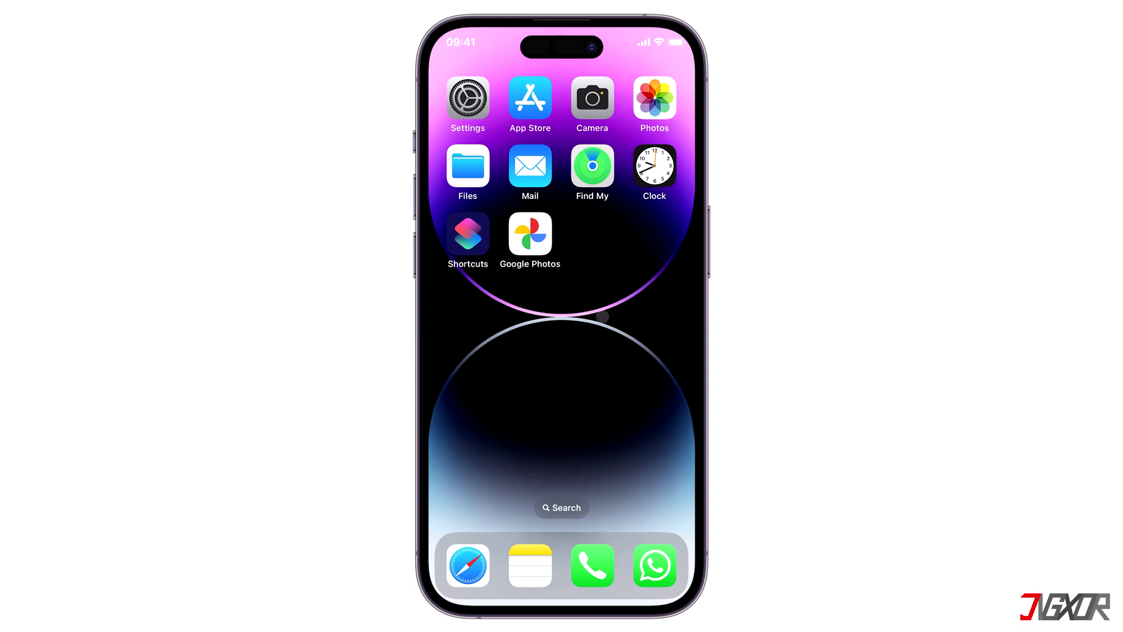
{"action": "left_click", "coordinate": [654, 98]}
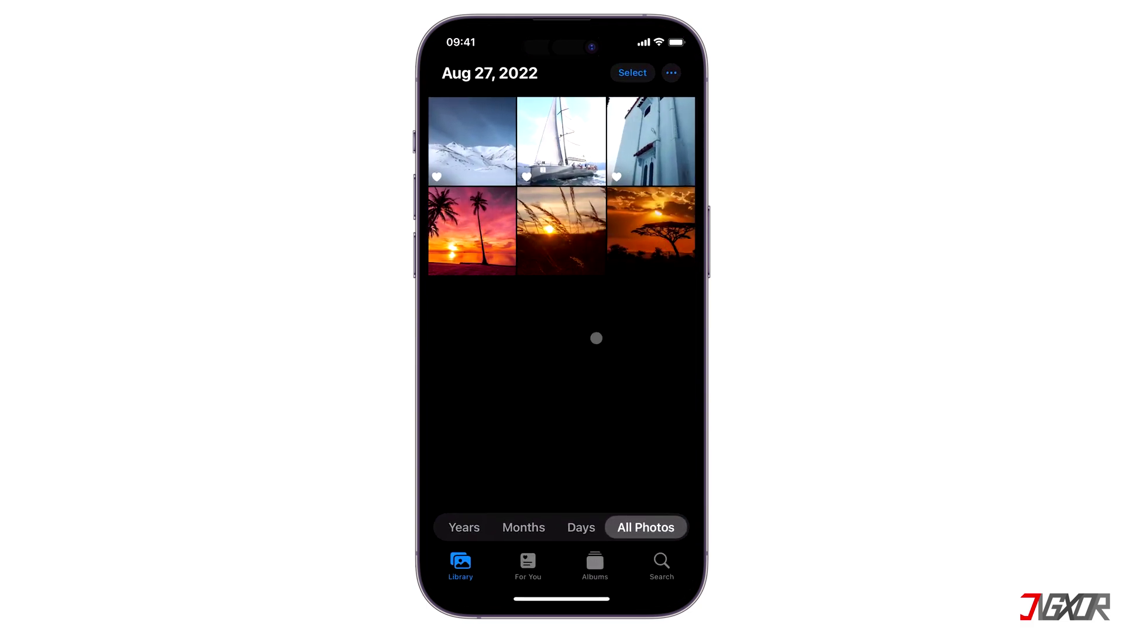
{"action": "left_click_drag", "start_coordinate": [594, 334], "coordinate": [586, 258]}
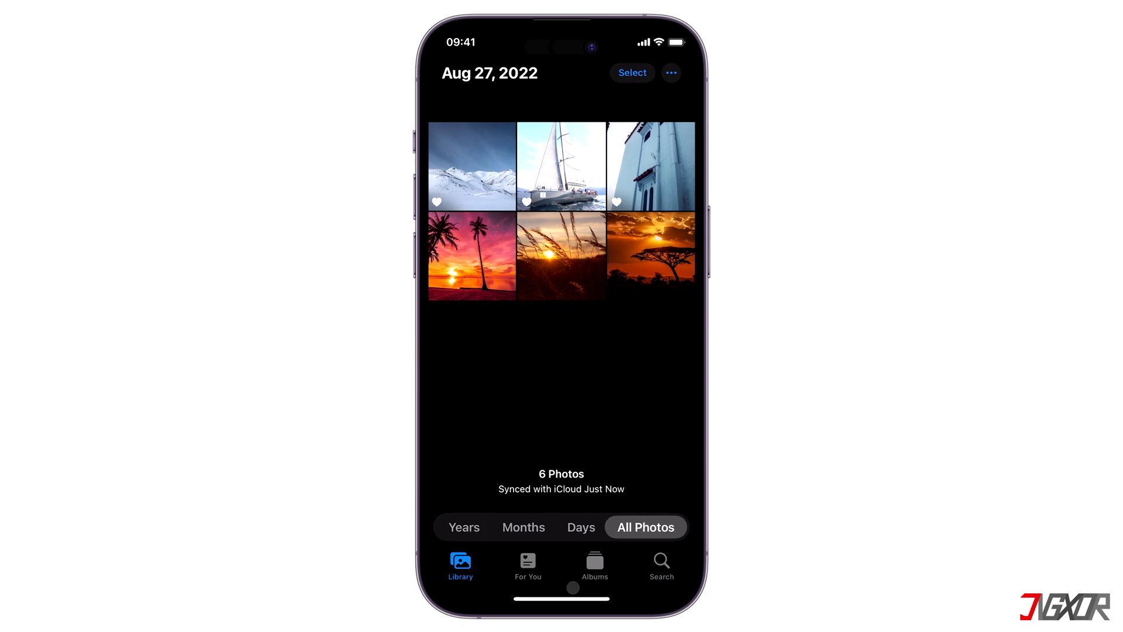
{"action": "left_click_drag", "start_coordinate": [567, 599], "coordinate": [565, 445]}
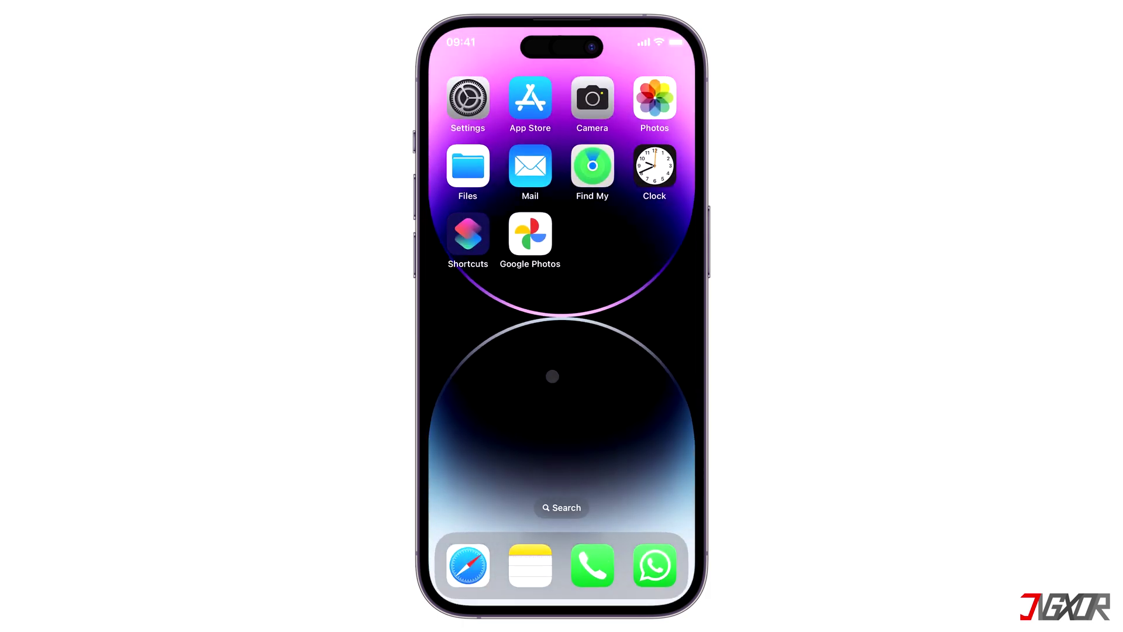
{"action": "left_click", "coordinate": [468, 98]}
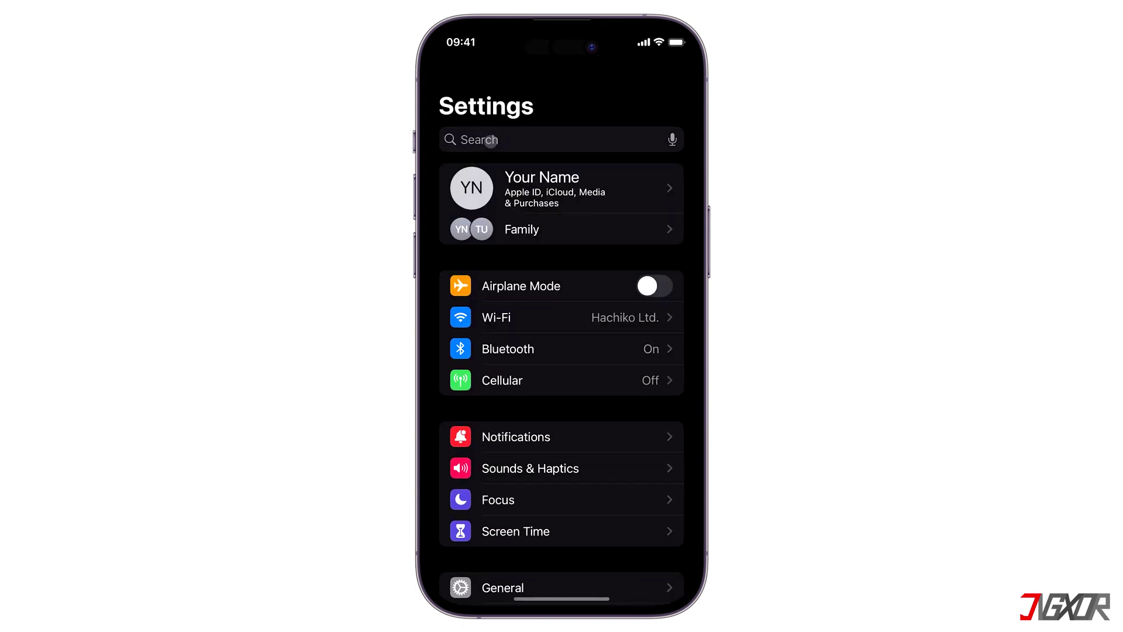
{"action": "left_click", "coordinate": [602, 191]}
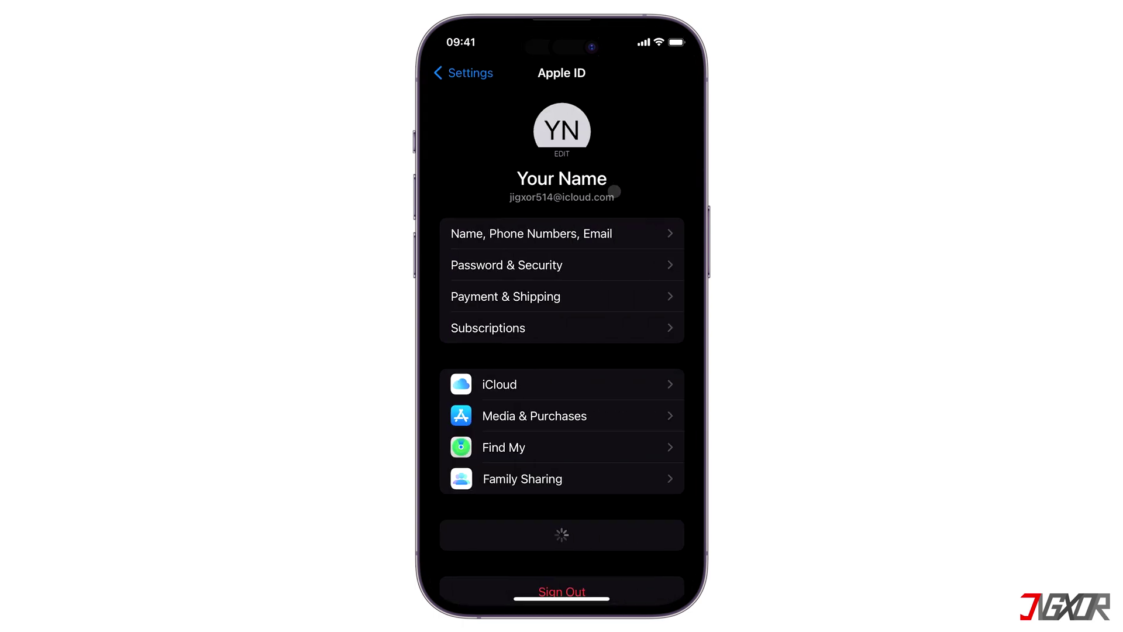
{"action": "left_click", "coordinate": [528, 388]}
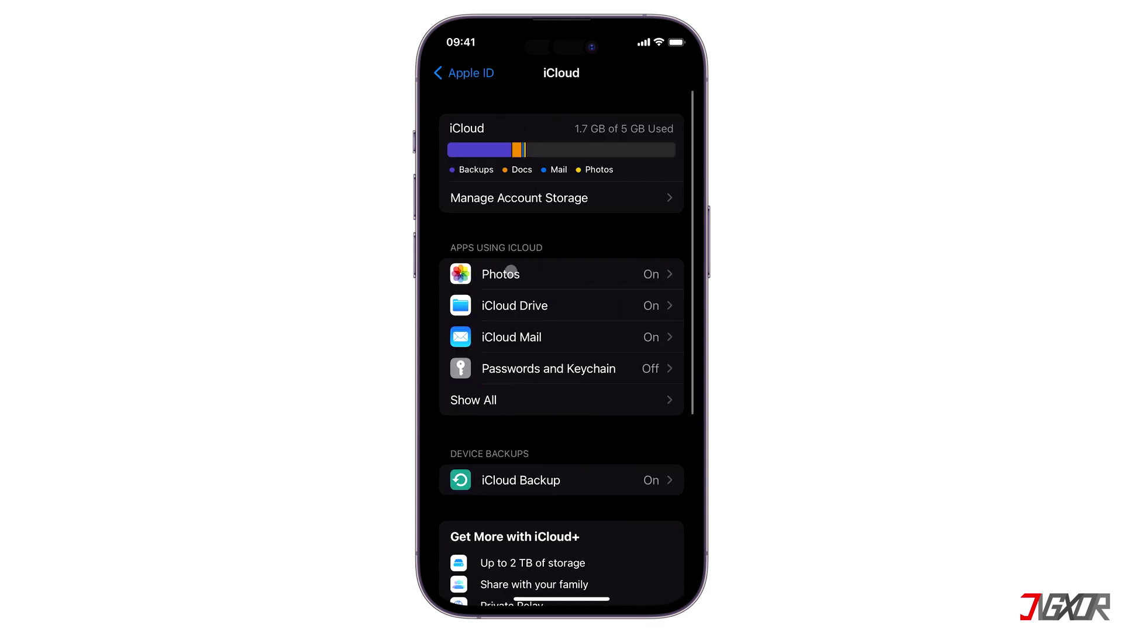
{"action": "left_click", "coordinate": [510, 271]}
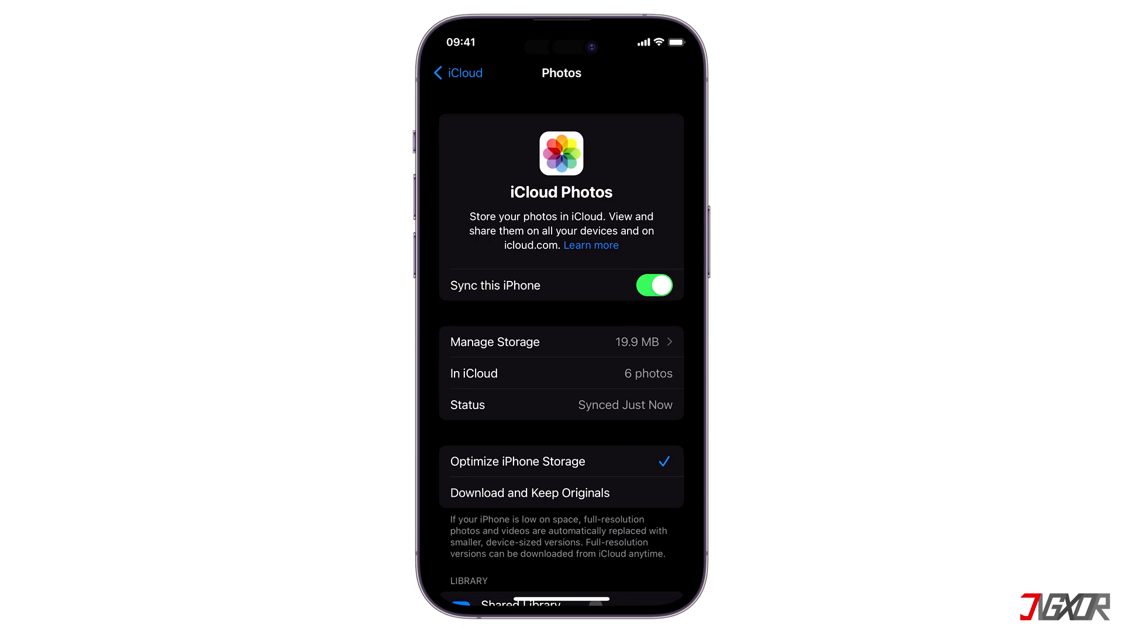
{"action": "left_click_drag", "start_coordinate": [596, 602], "coordinate": [556, 406]}
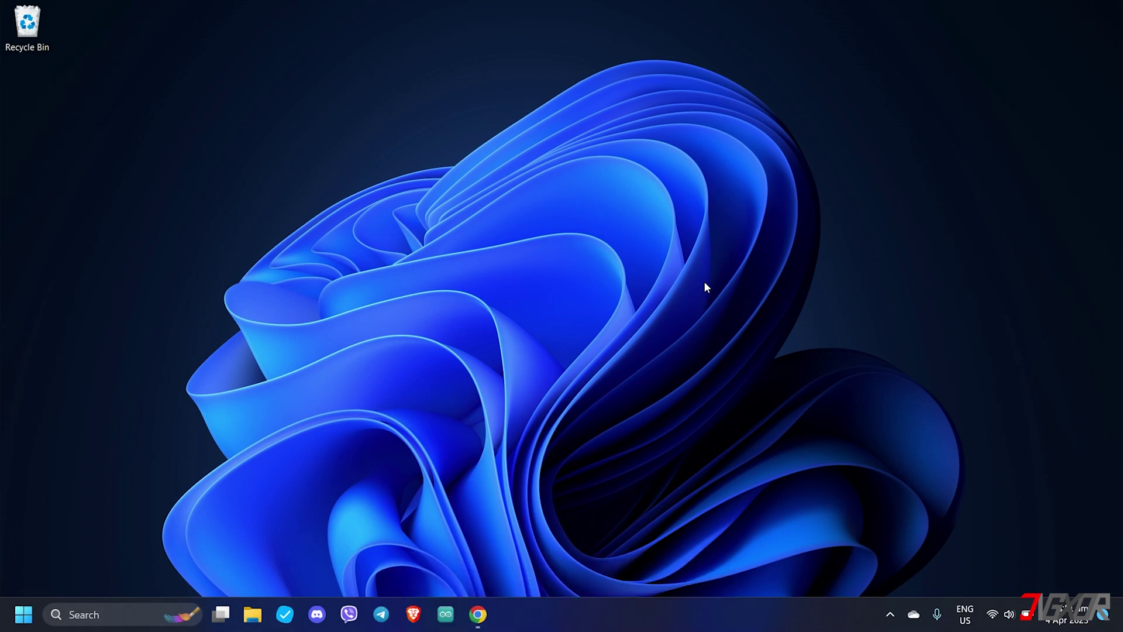
In Chrome, select the three Feb 23 photos and download them as Photos-001.zip.
{"action": "left_click", "coordinate": [478, 612]}
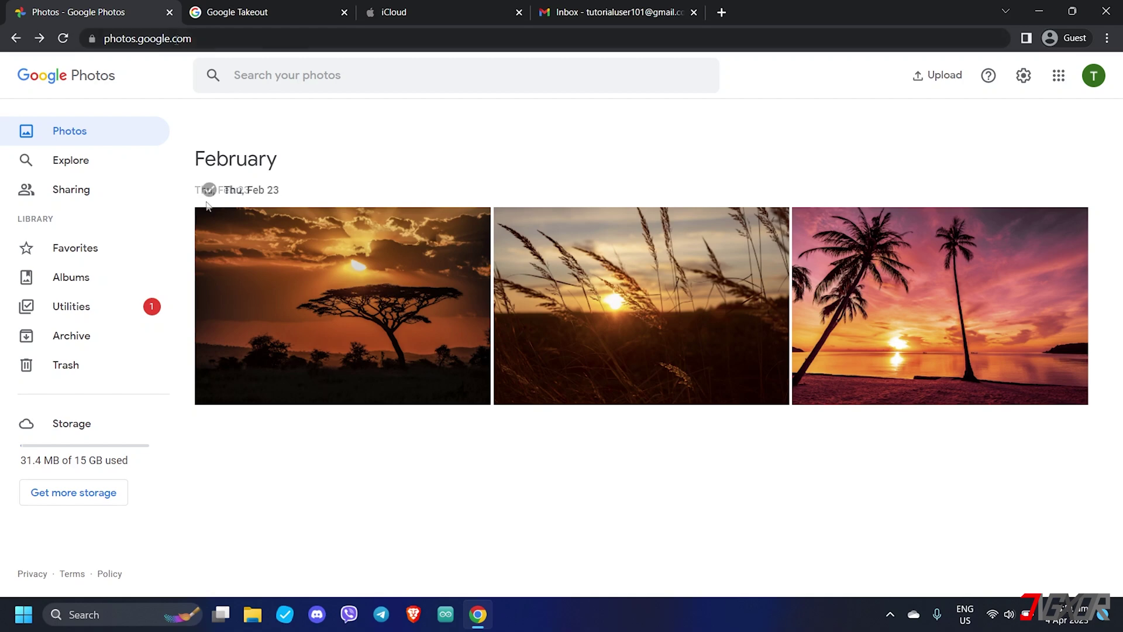
{"action": "left_click", "coordinate": [209, 222]}
{"action": "left_click", "coordinate": [508, 222]}
{"action": "left_click", "coordinate": [807, 223]}
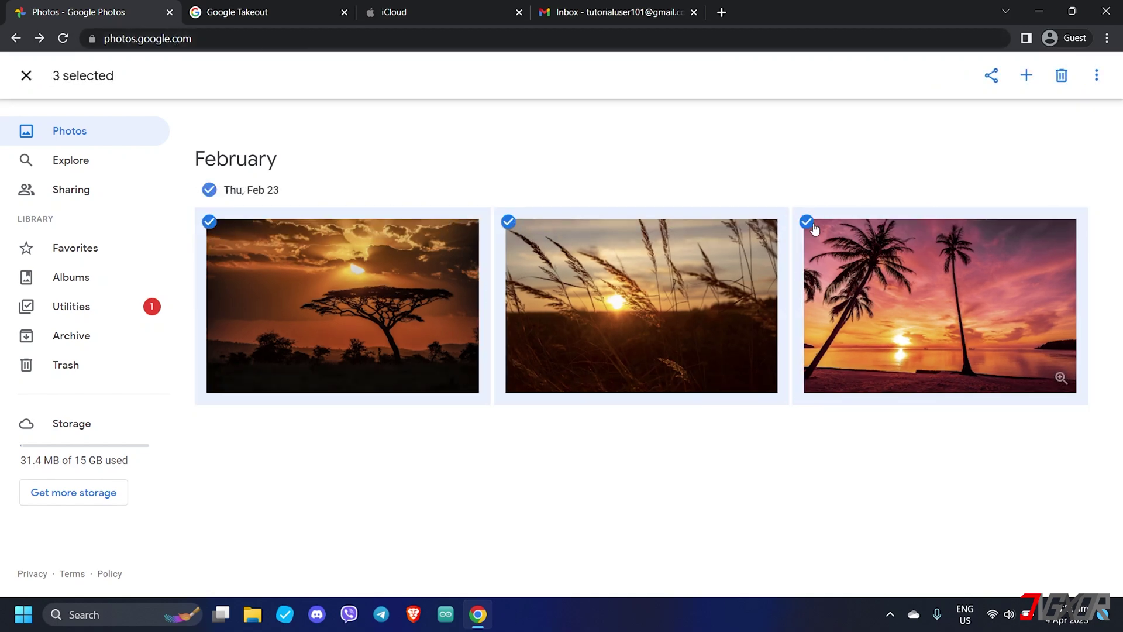
{"action": "left_click", "coordinate": [1096, 75]}
{"action": "left_click", "coordinate": [1028, 86]}
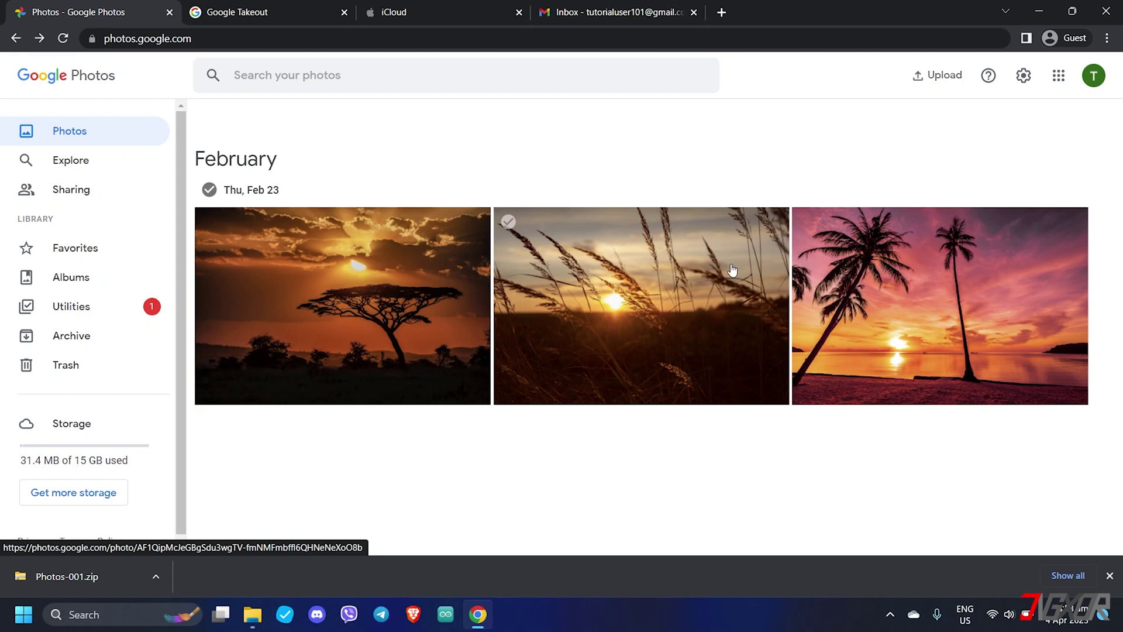
{"action": "left_click", "coordinate": [248, 14]}
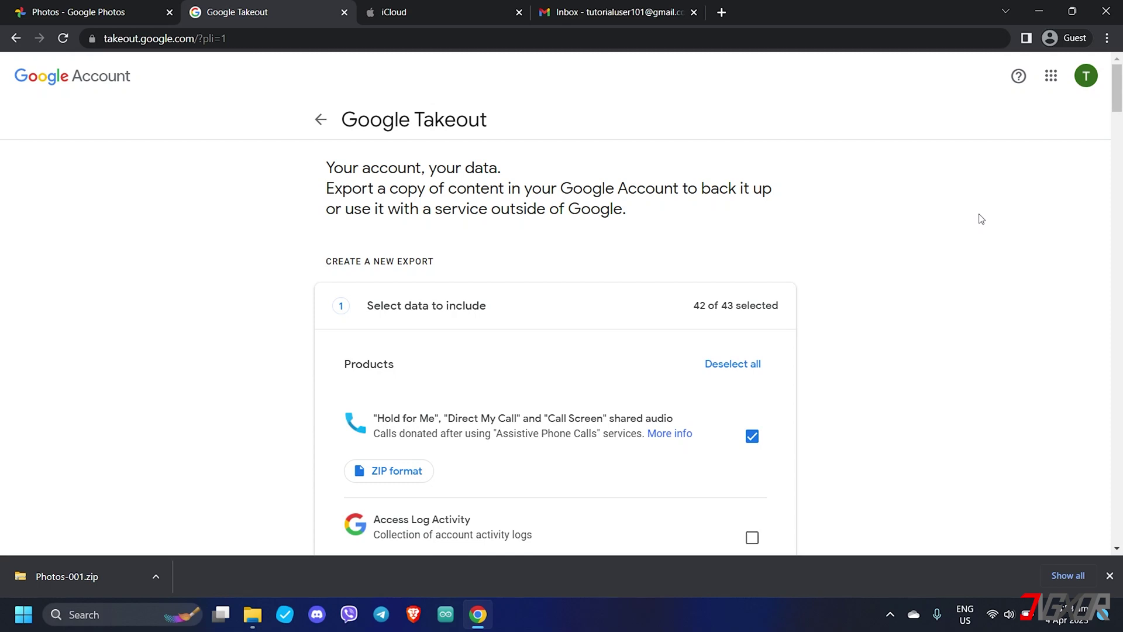
Deselect all products, find 'Google Photos' on the page, and tick it alone.
{"action": "left_click", "coordinate": [743, 369]}
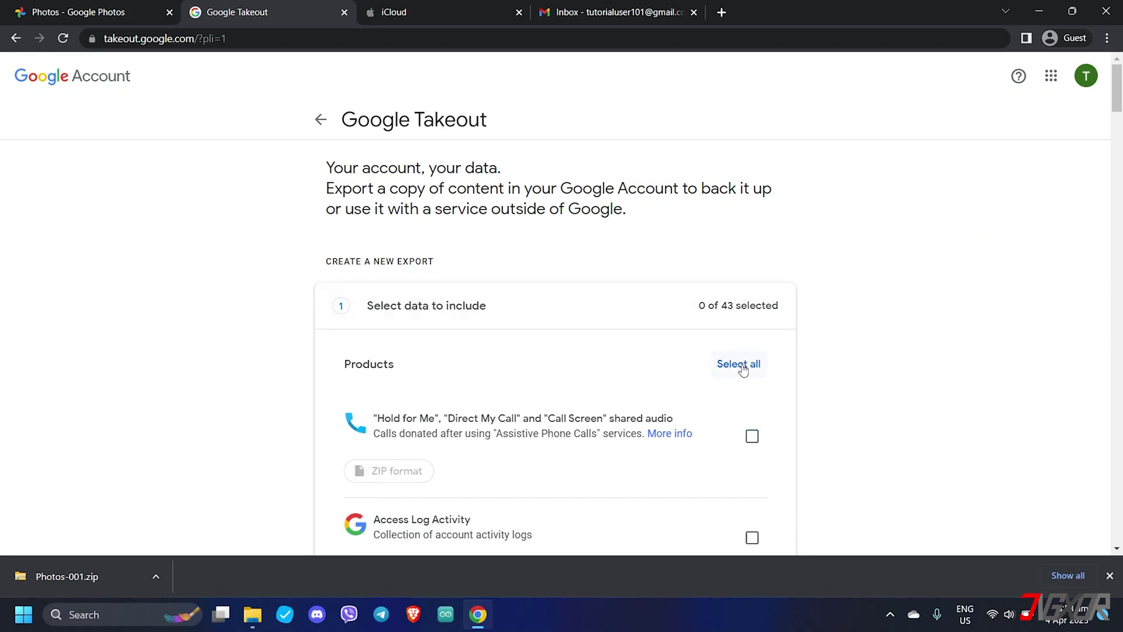
{"action": "scroll", "coordinate": [725, 389], "scroll_direction": "down", "scroll_amount": 7}
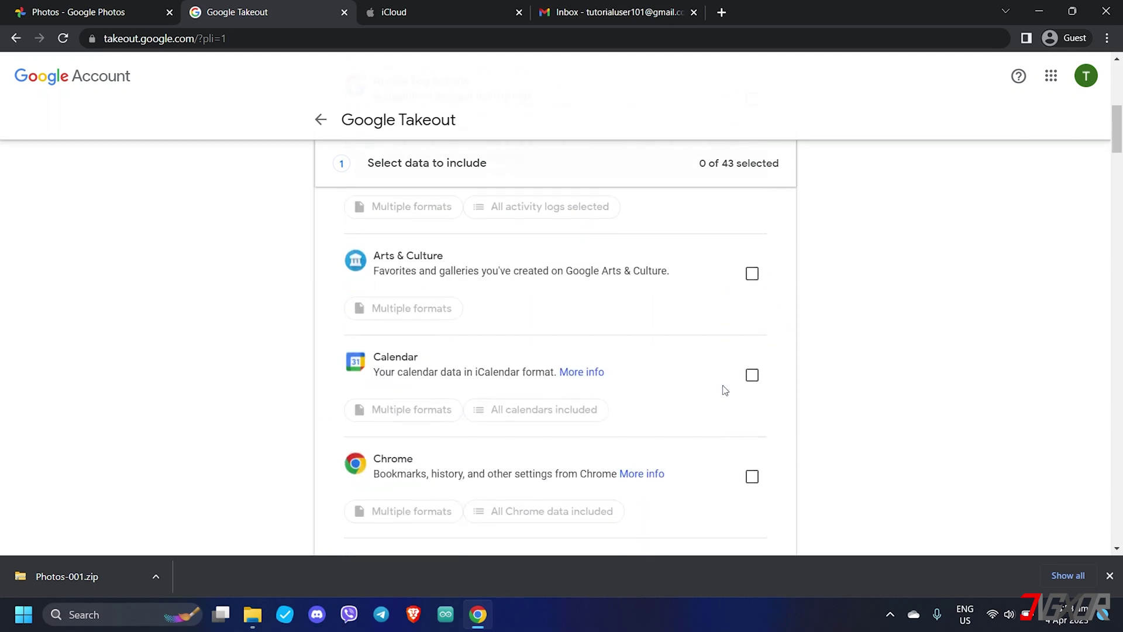
{"action": "key", "text": "ctrl+f"}
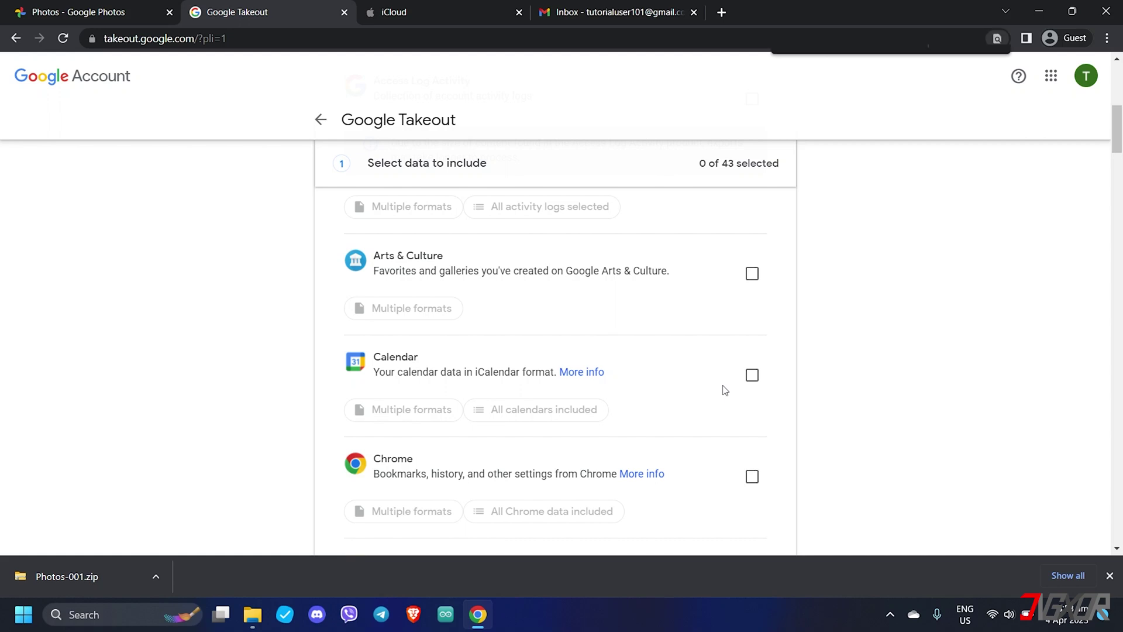
{"action": "type", "text": "Google Photos"}
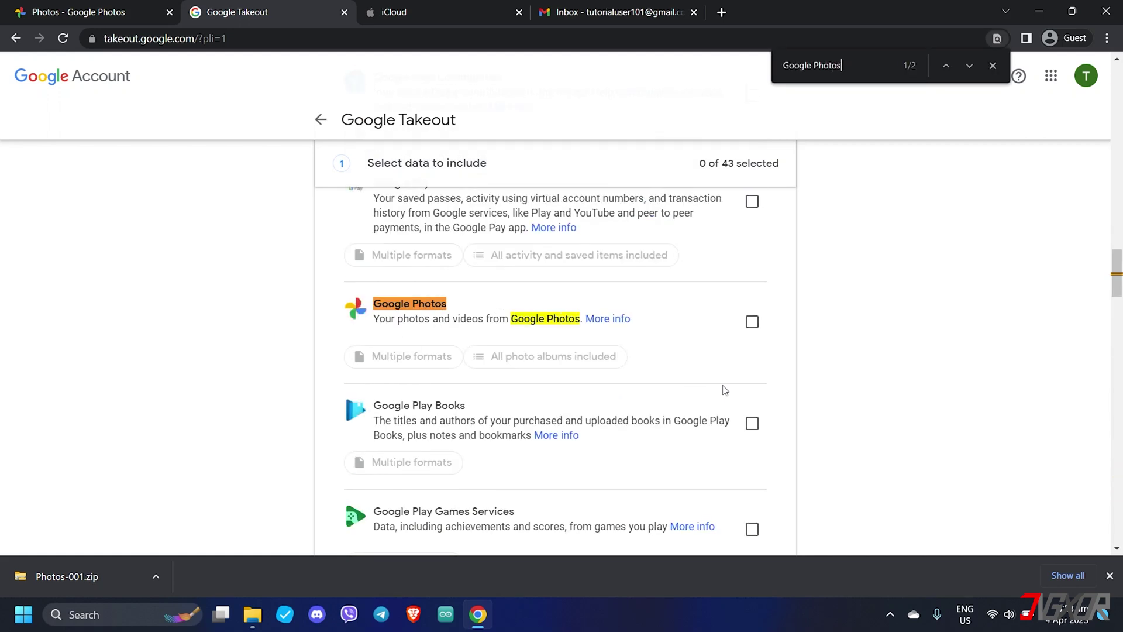
{"action": "key", "text": "Return"}
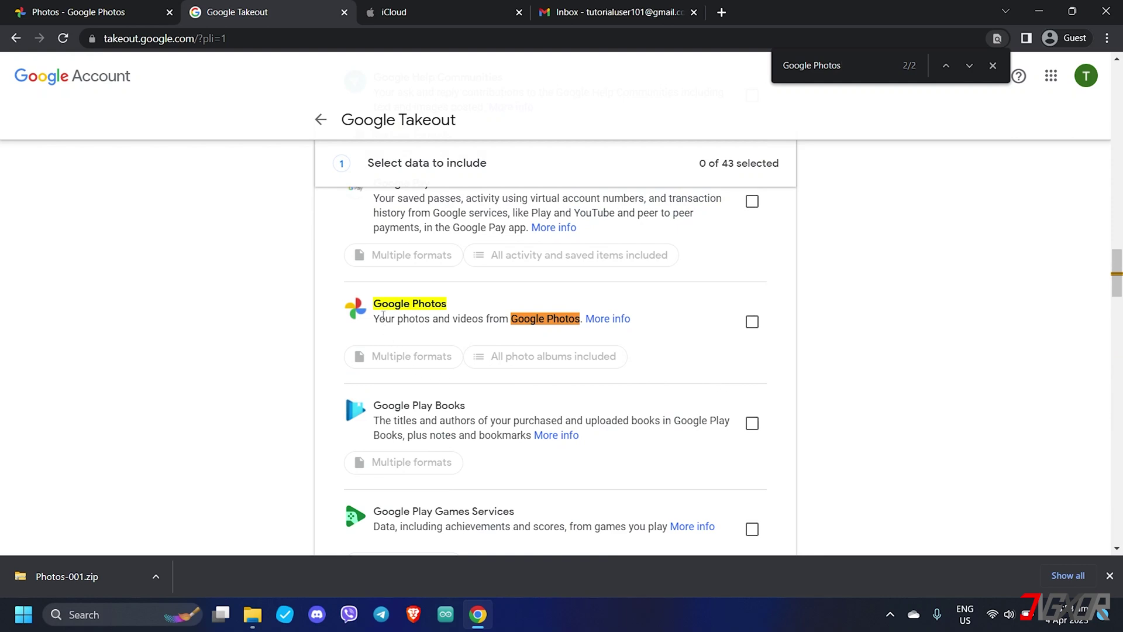
{"action": "left_click", "coordinate": [752, 321]}
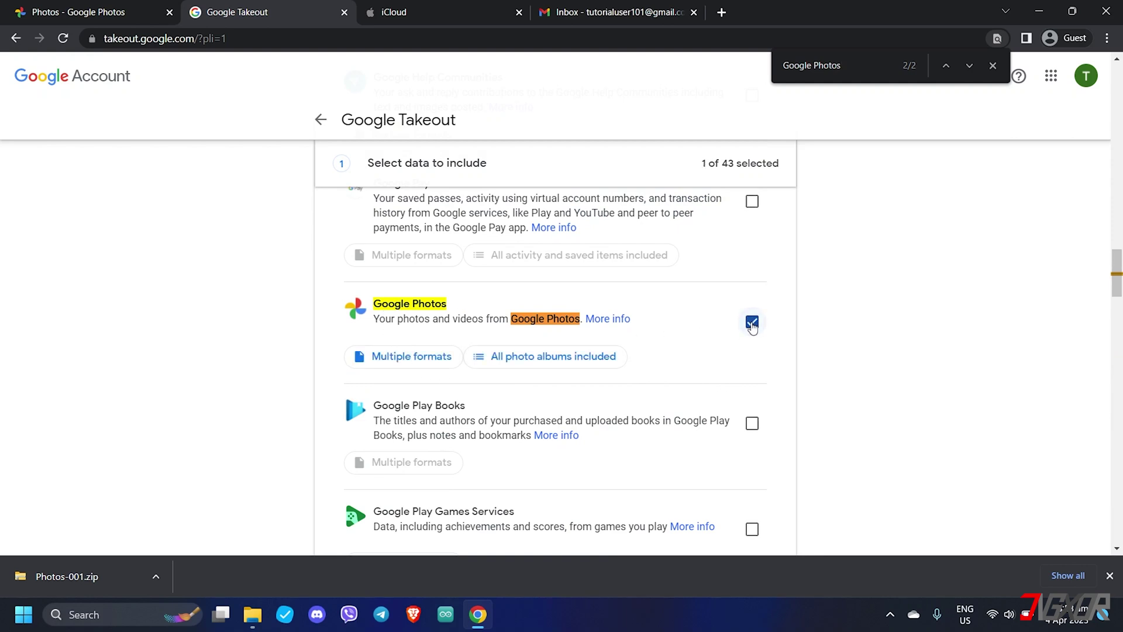
{"action": "key", "text": "Escape"}
{"action": "left_click_drag", "start_coordinate": [1117, 280], "coordinate": [1084, 527]}
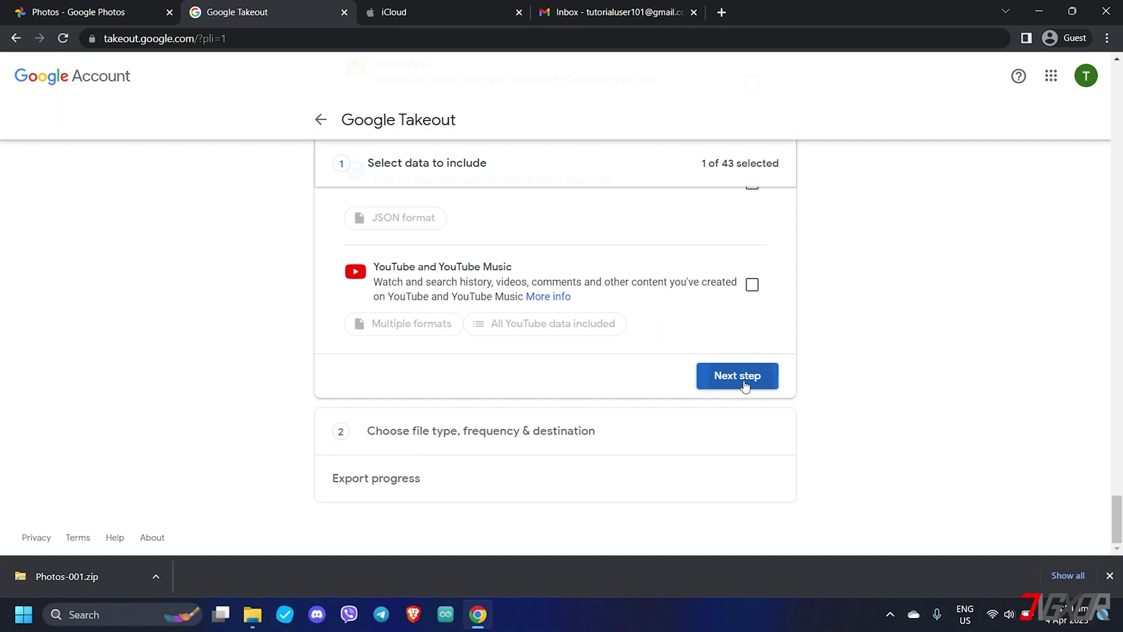
Go to the next step and keep delivery as 'Send download link via email'.
{"action": "left_click", "coordinate": [745, 383]}
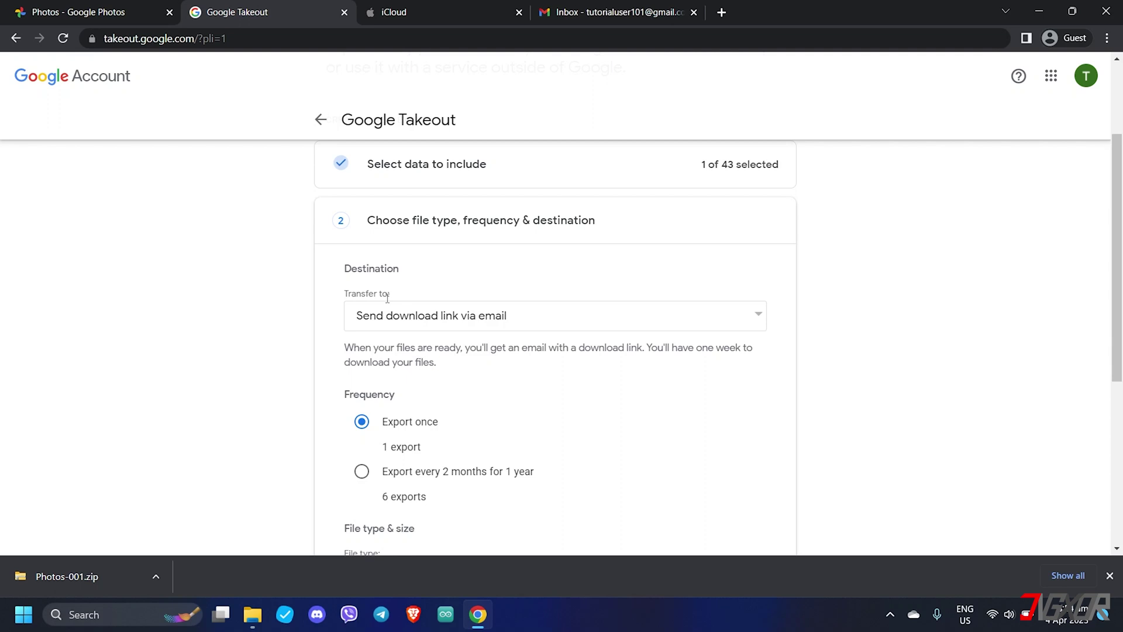
{"action": "left_click", "coordinate": [409, 319]}
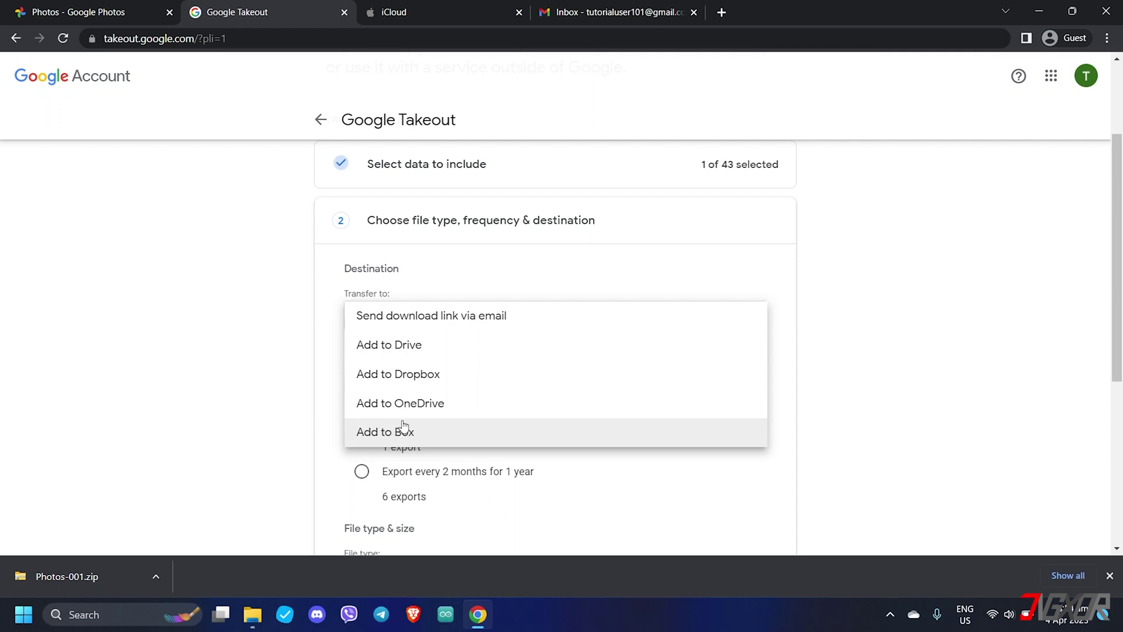
{"action": "left_click", "coordinate": [484, 323]}
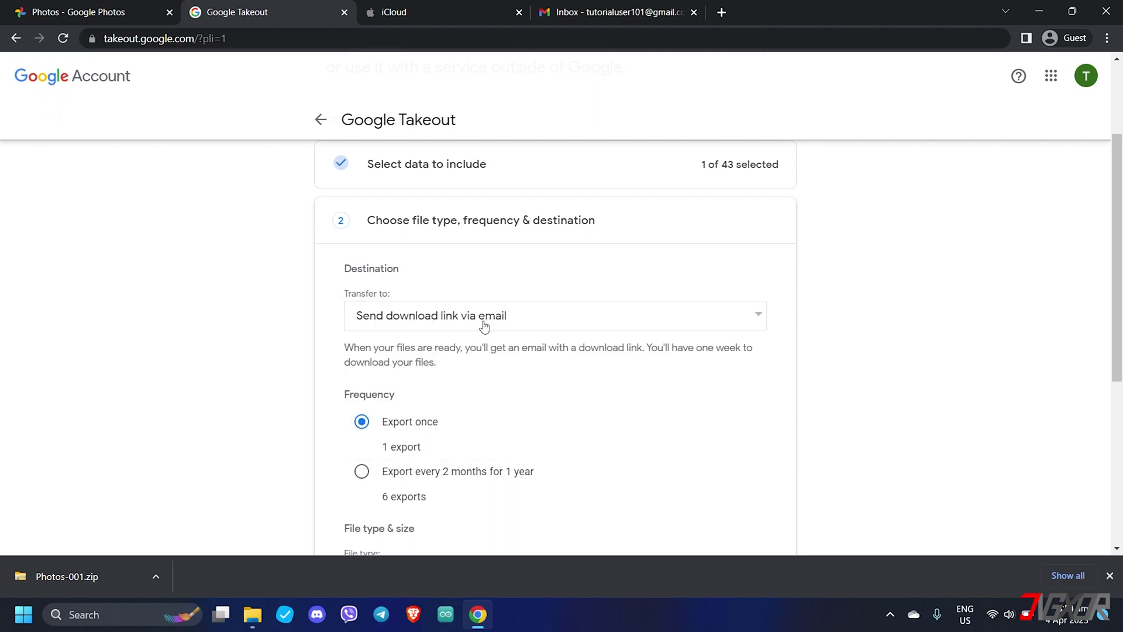
Keep the export file type as .zip and the file size at 2 GB.
{"action": "scroll", "coordinate": [484, 328], "scroll_direction": "down", "scroll_amount": 3}
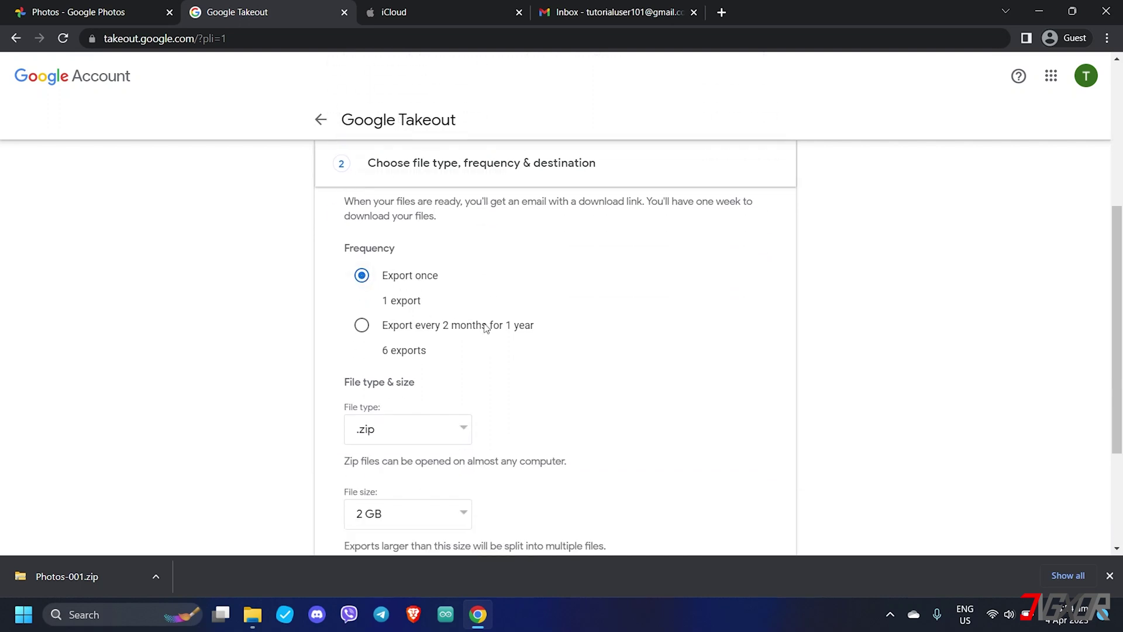
{"action": "scroll", "coordinate": [584, 386], "scroll_direction": "down", "scroll_amount": 3}
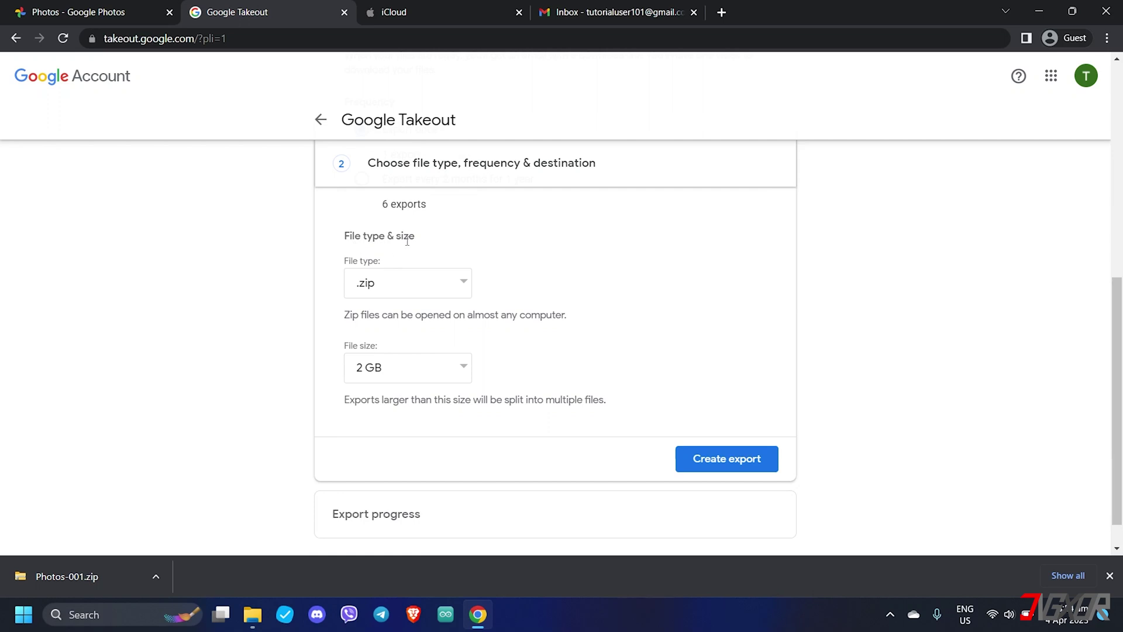
{"action": "left_click", "coordinate": [426, 286]}
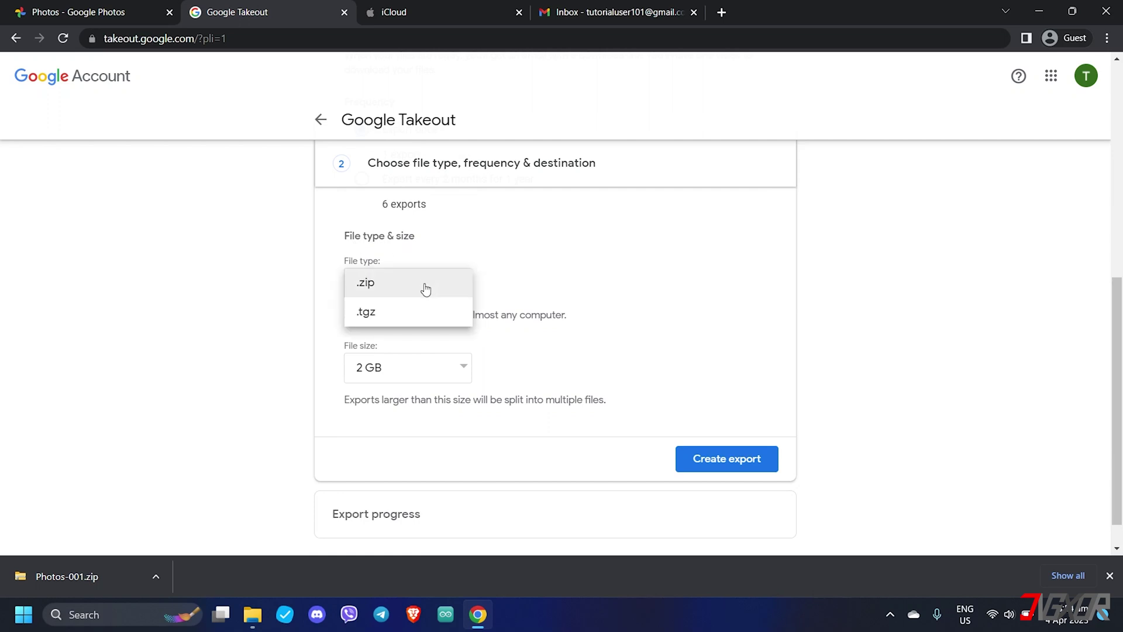
{"action": "left_click", "coordinate": [419, 287]}
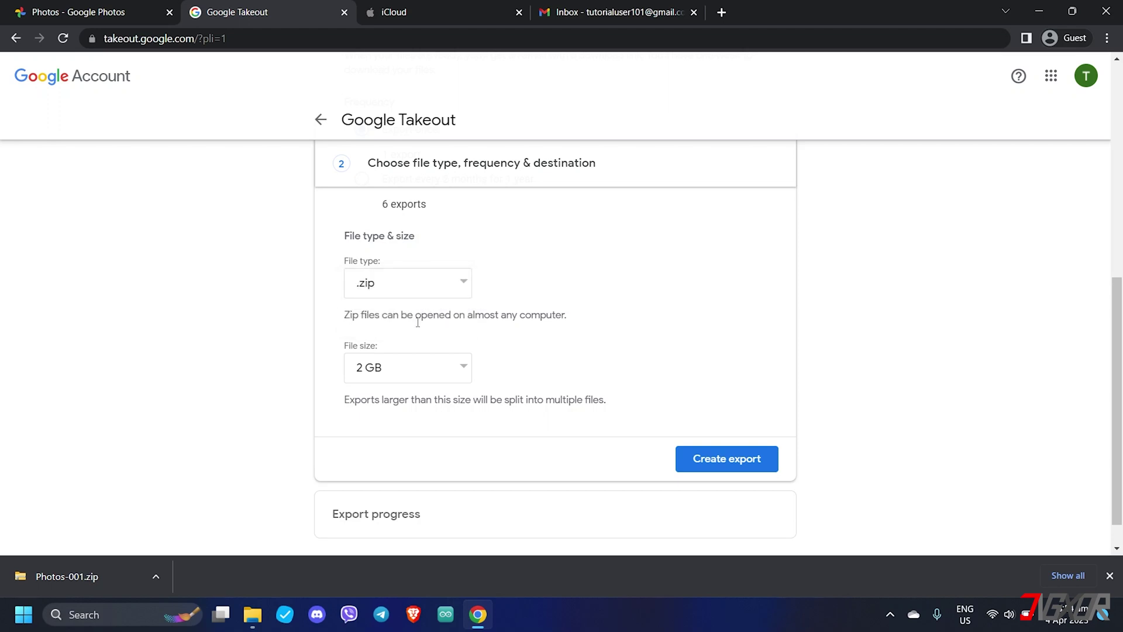
{"action": "left_click", "coordinate": [425, 370]}
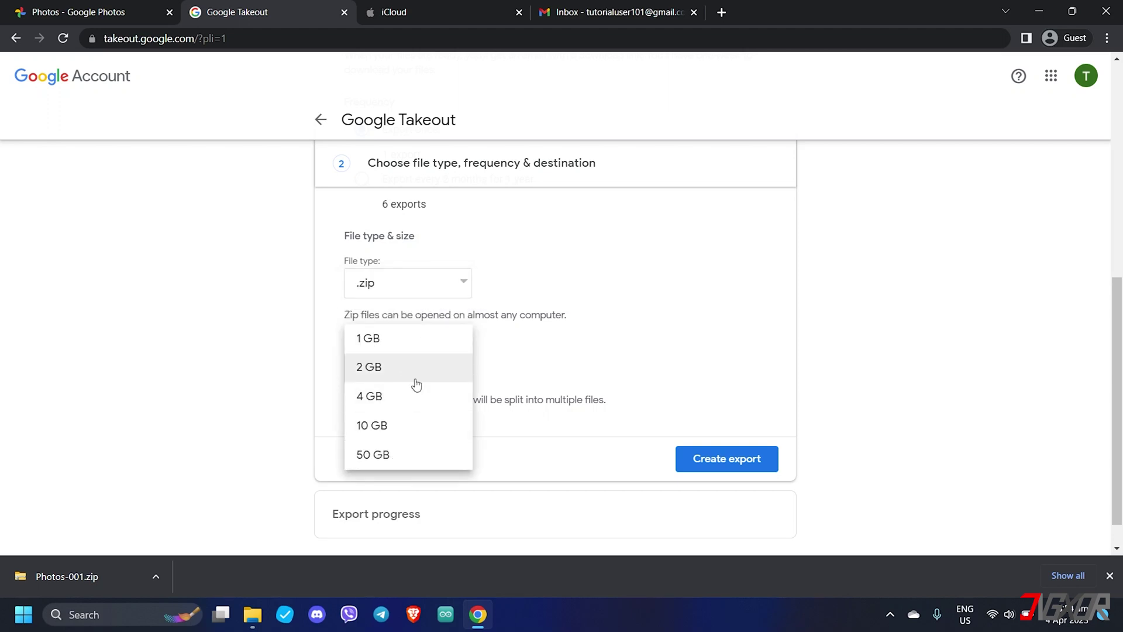
{"action": "left_click", "coordinate": [505, 367]}
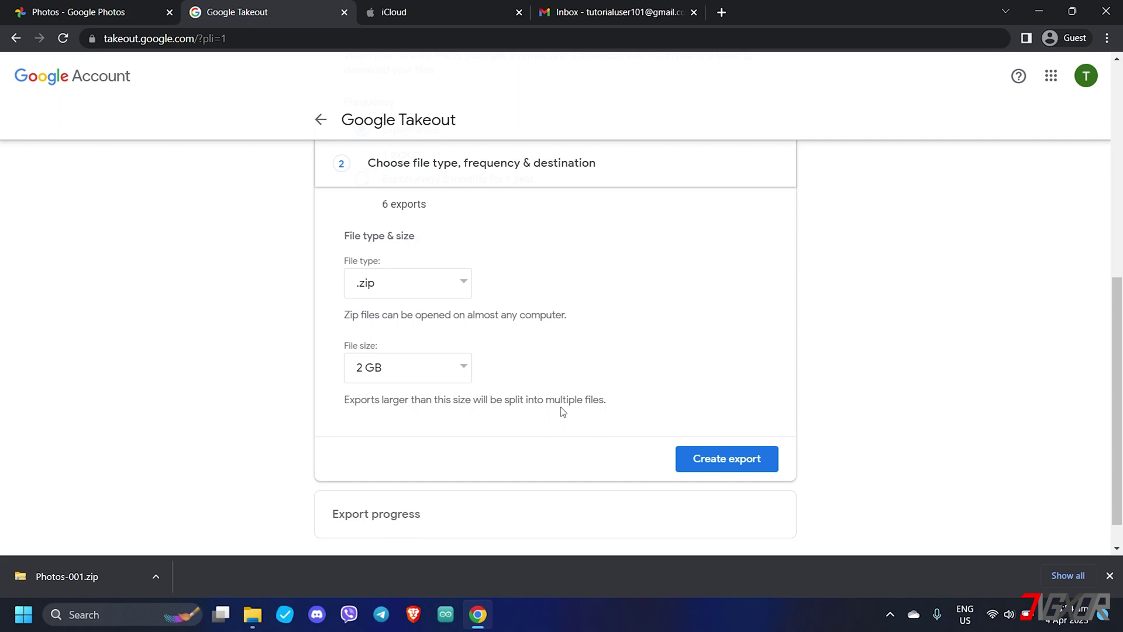
Create the Google Photos export and switch to the Gmail inbox.
{"action": "left_click", "coordinate": [732, 463]}
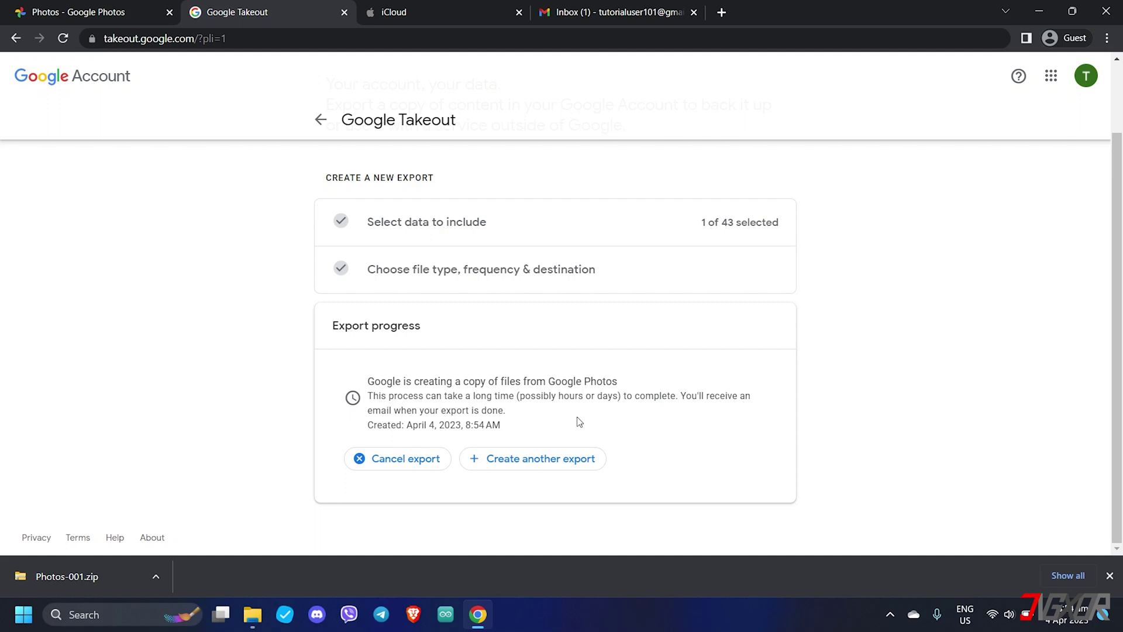
{"action": "left_click", "coordinate": [607, 13]}
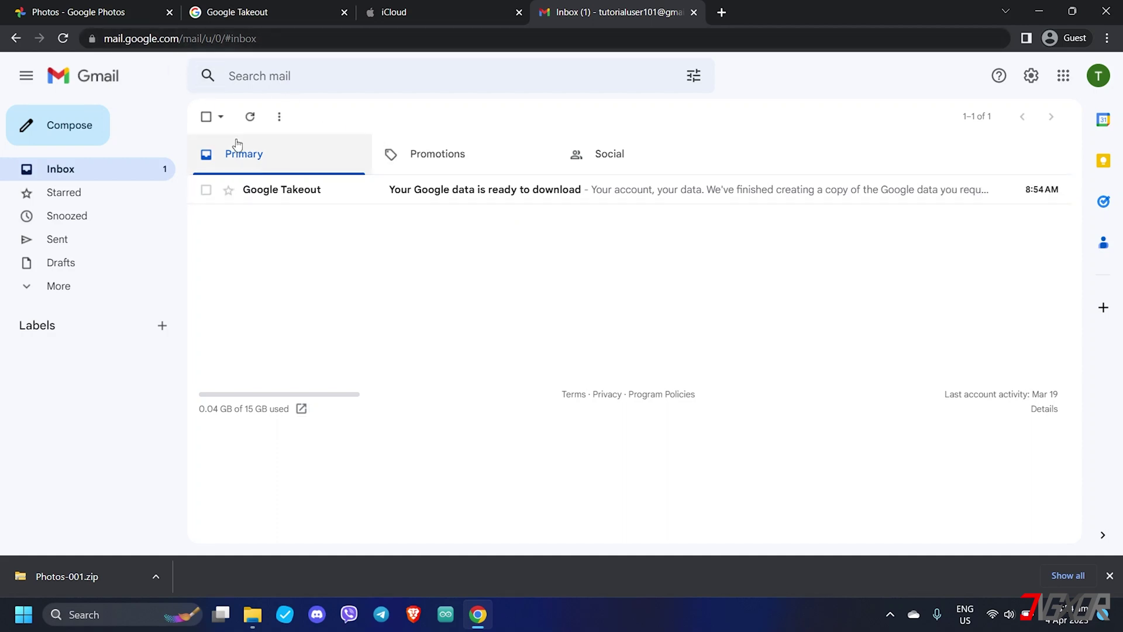
Open the Takeout download-ready email and follow its 'Download your files' link.
{"action": "left_click", "coordinate": [411, 199]}
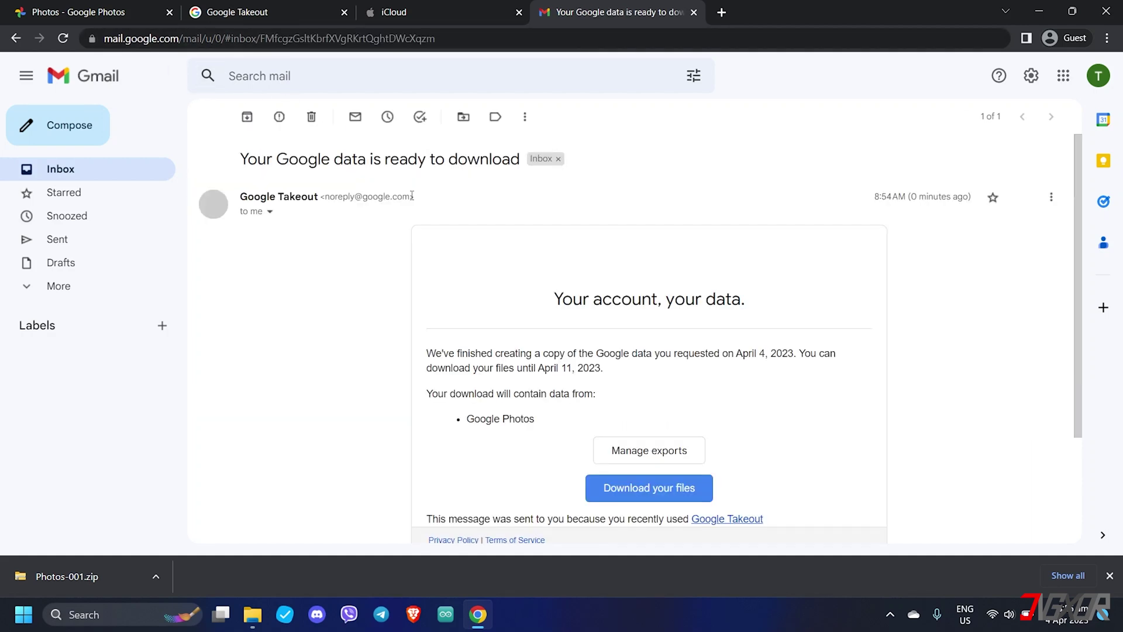
{"action": "scroll", "coordinate": [439, 270], "scroll_direction": "down", "scroll_amount": 1}
{"action": "scroll", "coordinate": [438, 270], "scroll_direction": "down", "scroll_amount": 1}
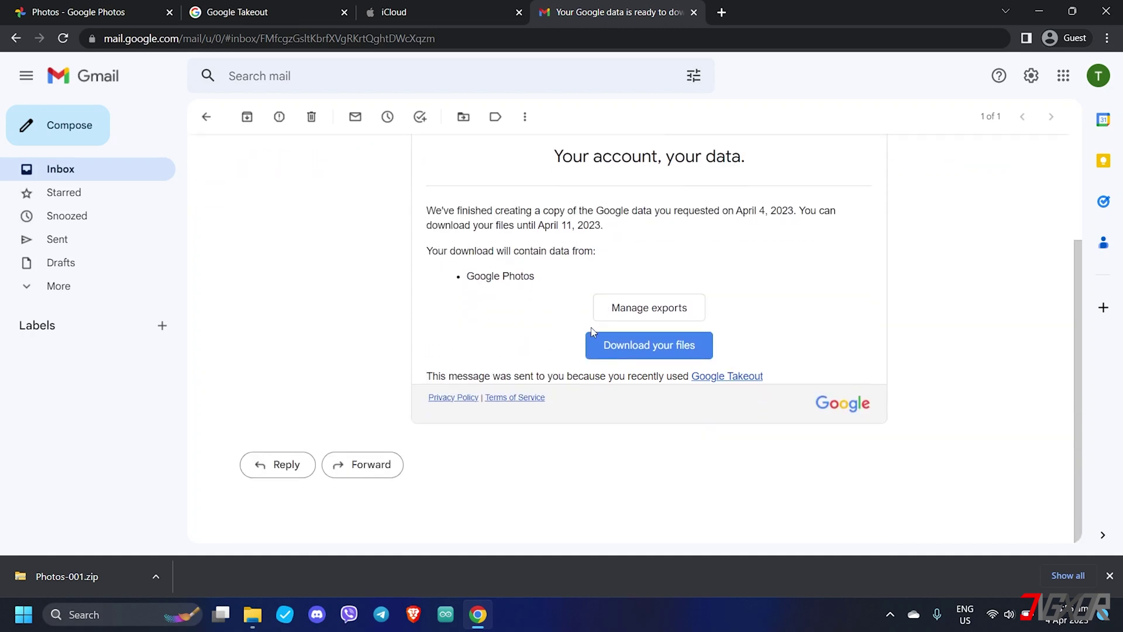
{"action": "left_click", "coordinate": [664, 346]}
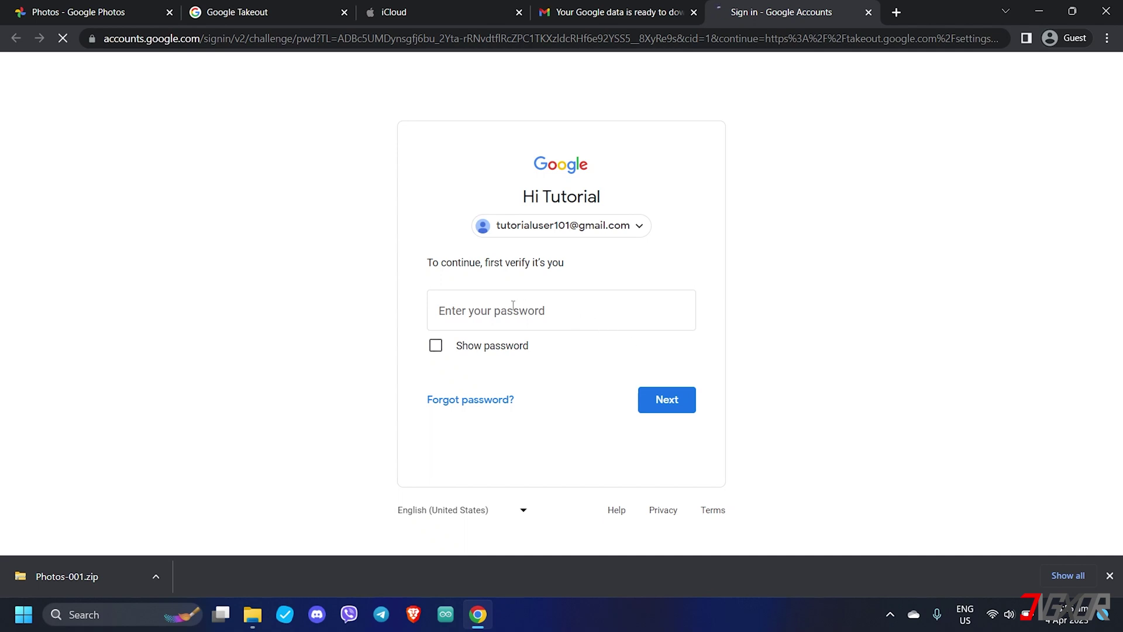
Enter the account password and submit it to verify the account.
{"action": "left_click", "coordinate": [486, 310]}
{"action": "type", "text": "••••••••"}
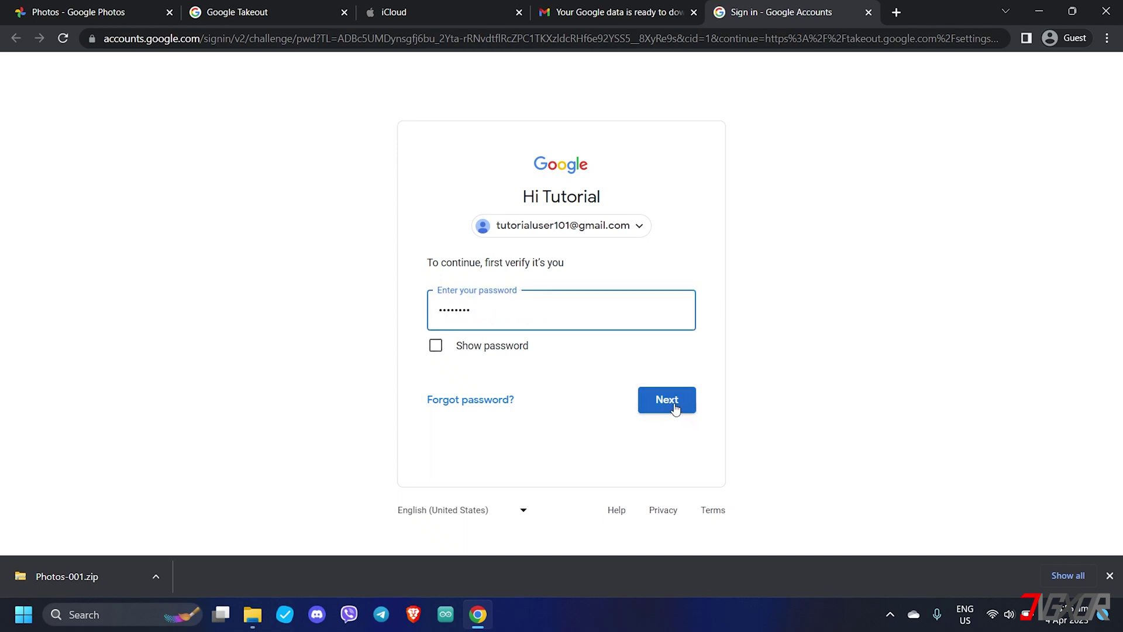
{"action": "left_click", "coordinate": [673, 403]}
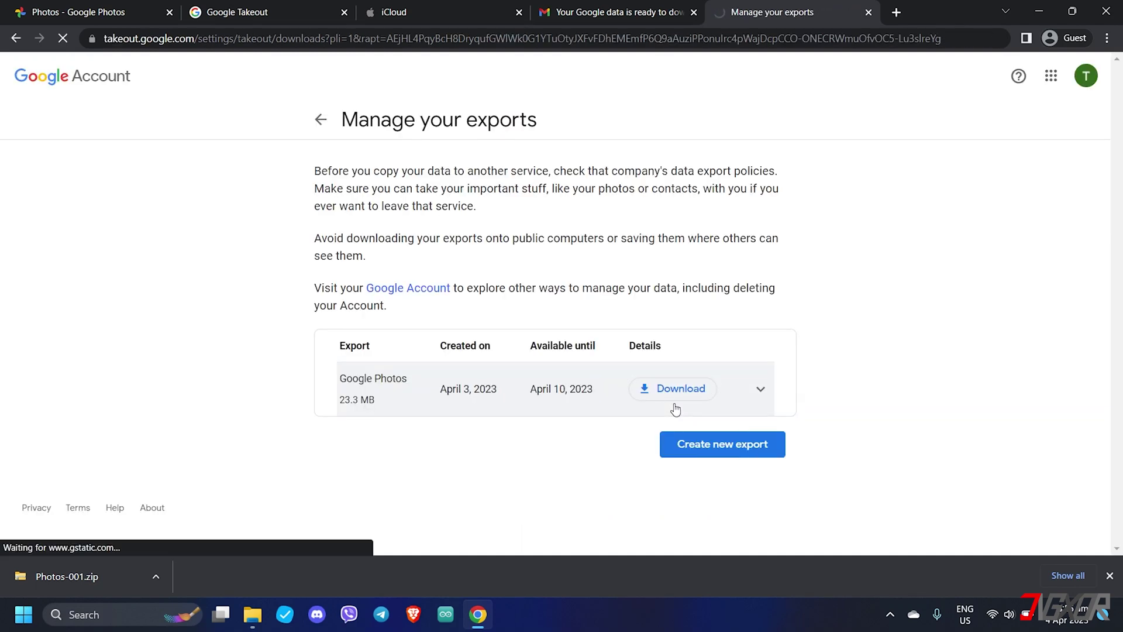
Download the 23.3 MB Takeout zip, show it in the Downloads folder, then go to iCloud.
{"action": "left_click", "coordinate": [673, 389]}
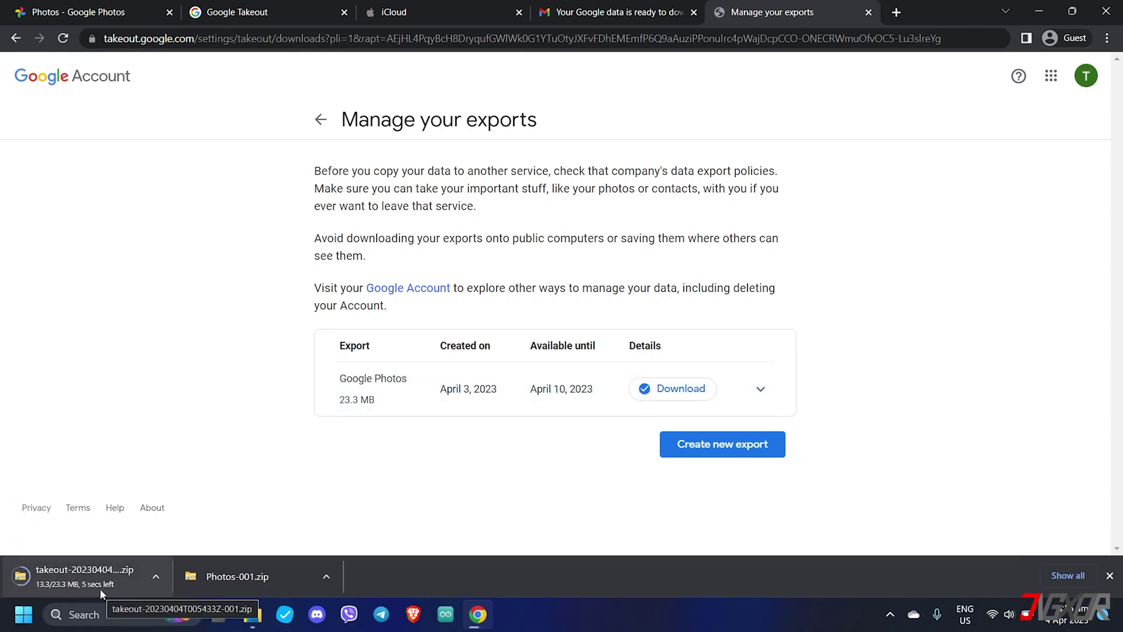
{"action": "left_click", "coordinate": [155, 576]}
{"action": "left_click", "coordinate": [172, 524]}
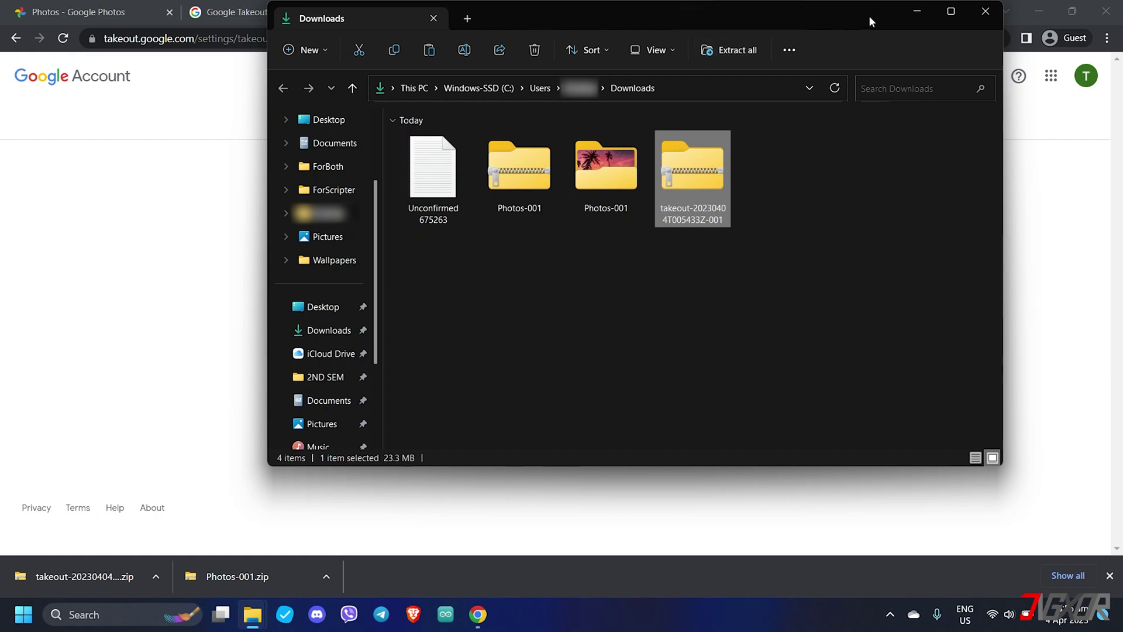
{"action": "left_click", "coordinate": [915, 13]}
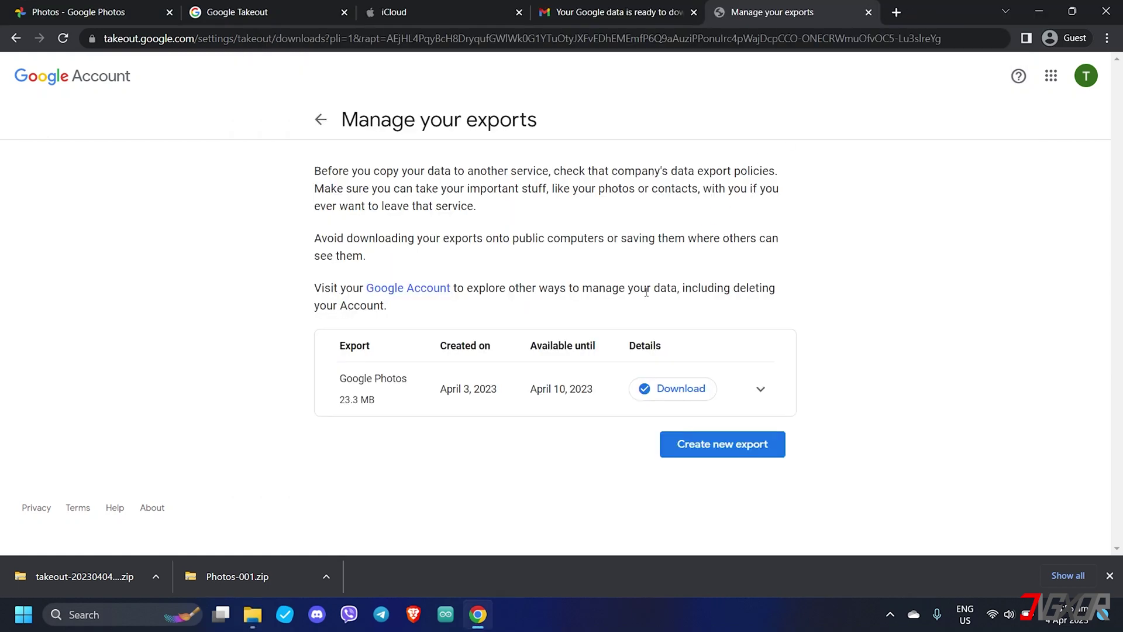
{"action": "left_click", "coordinate": [427, 10]}
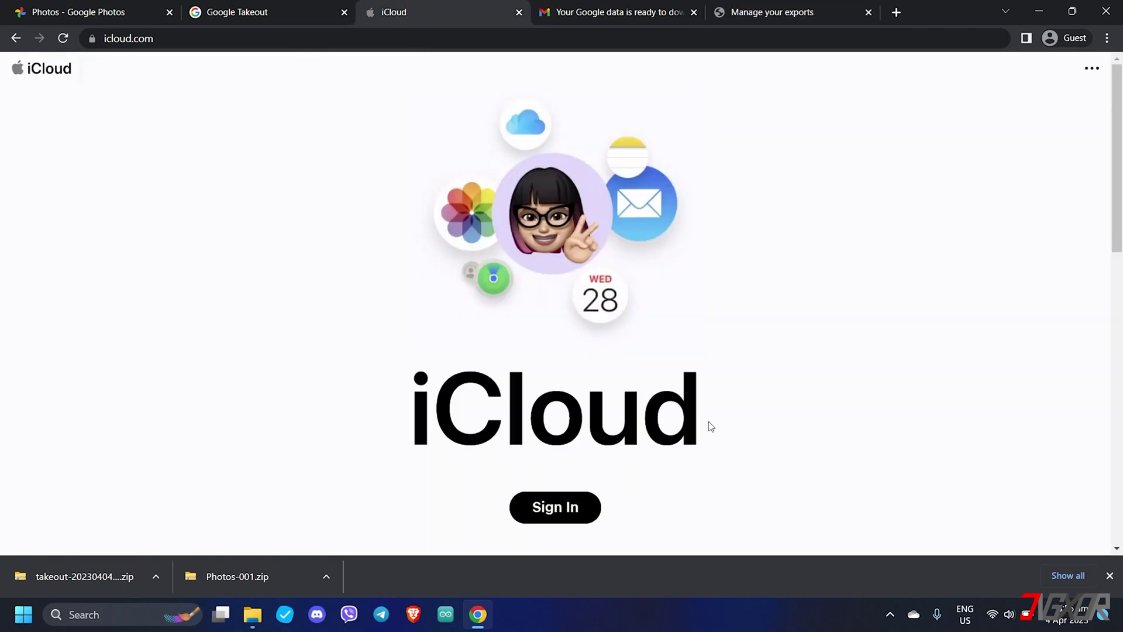
Sign in to iCloud, enter the two-factor verification code, trust the browser, and open Photos.
{"action": "left_click", "coordinate": [566, 507]}
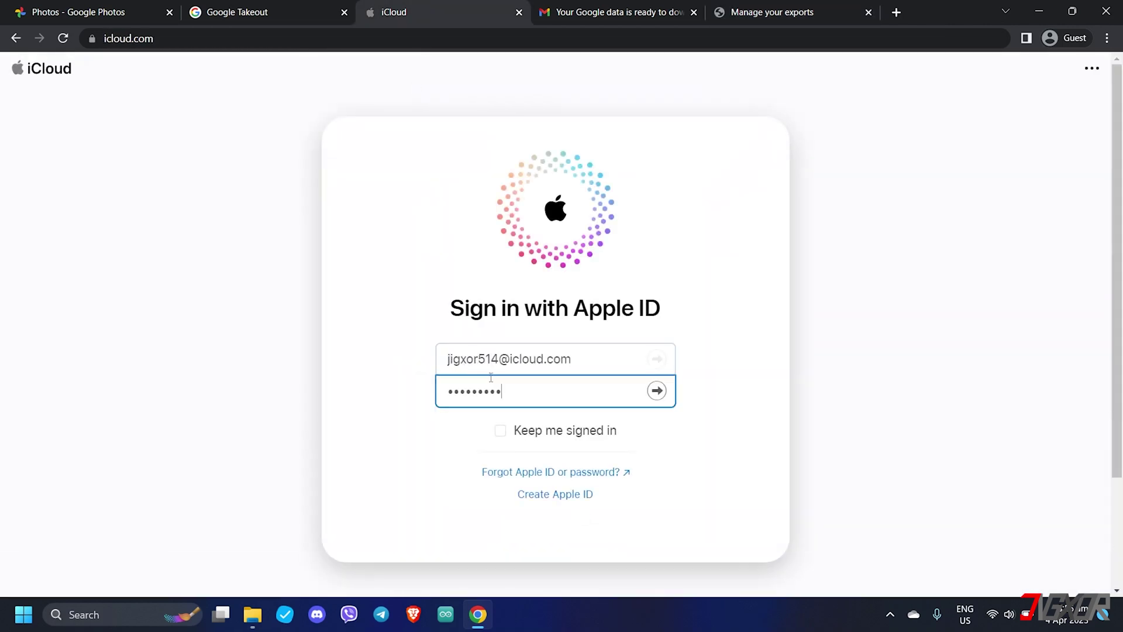
{"action": "key", "text": "Return"}
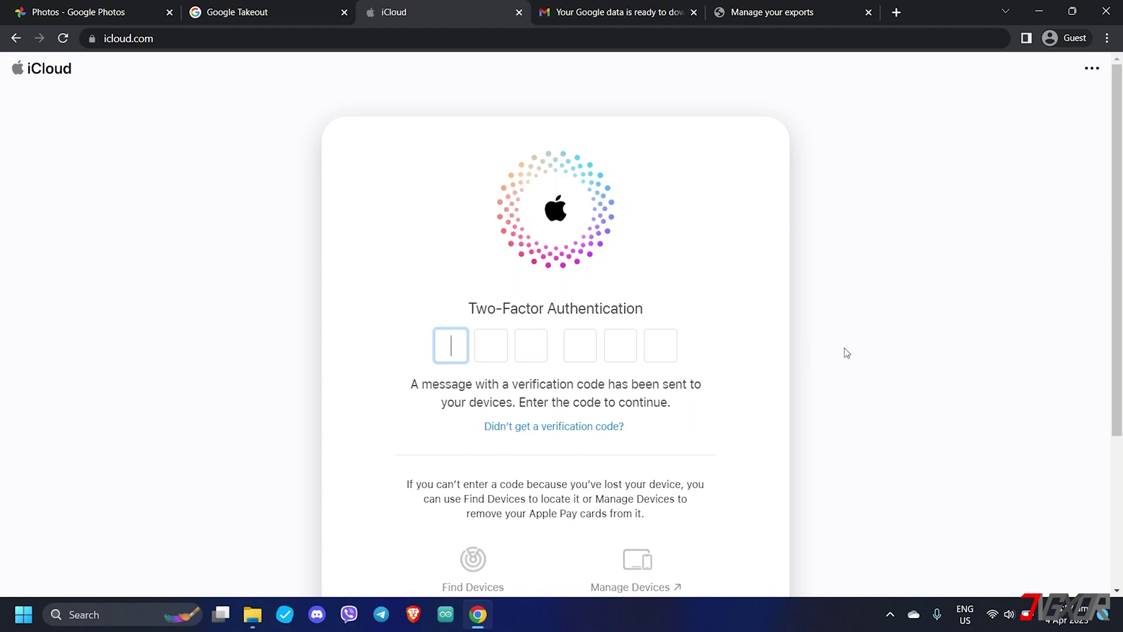
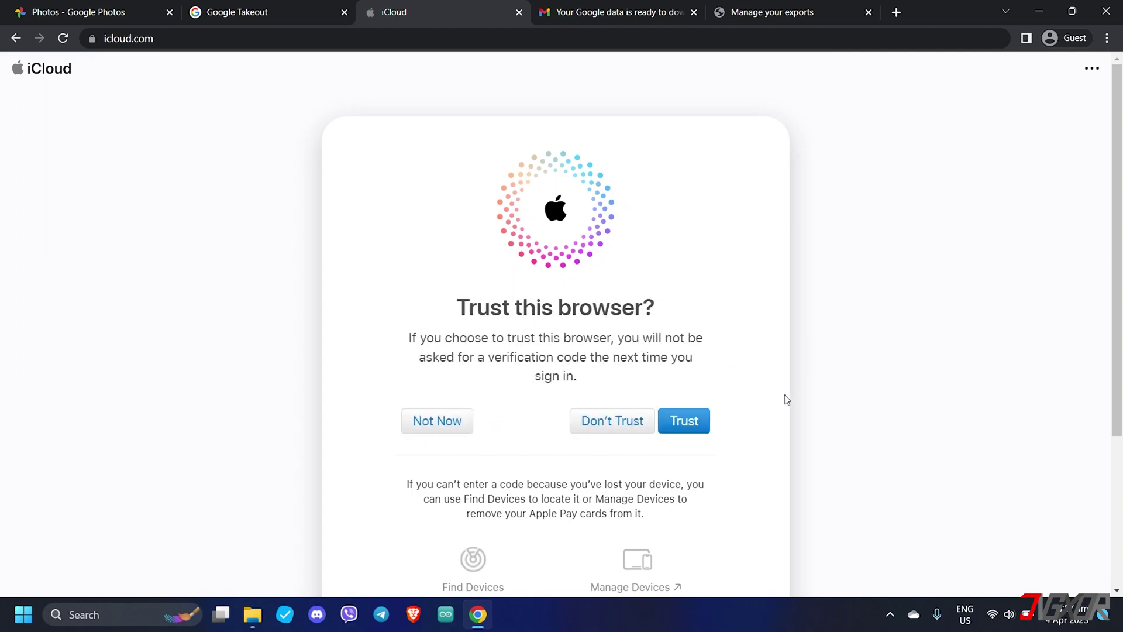
{"action": "left_click", "coordinate": [686, 421]}
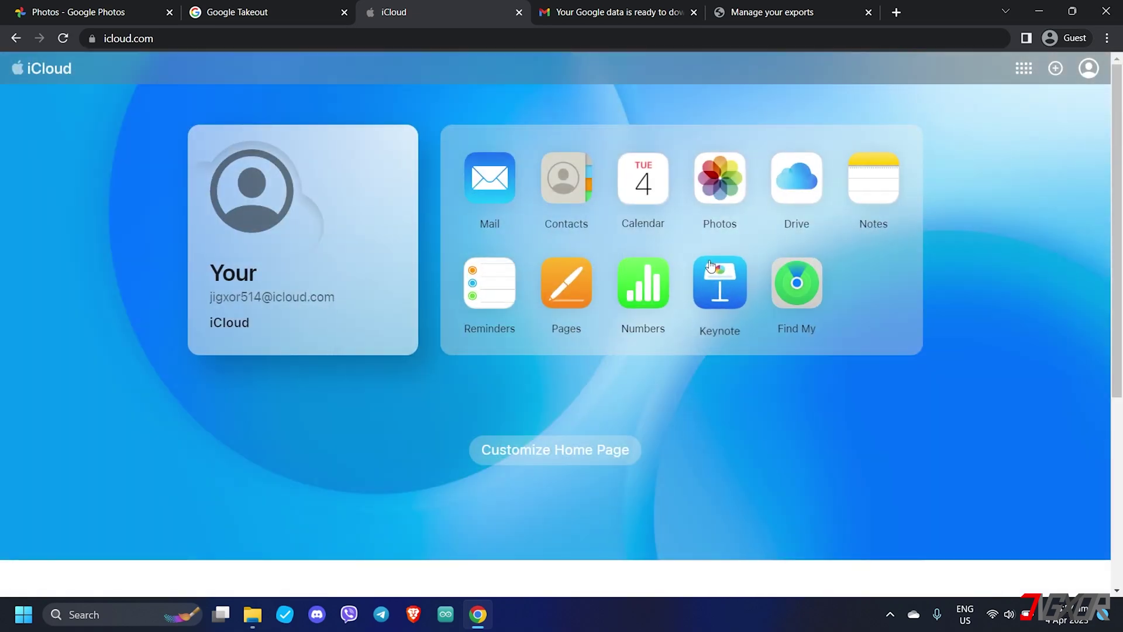
{"action": "left_click", "coordinate": [719, 180]}
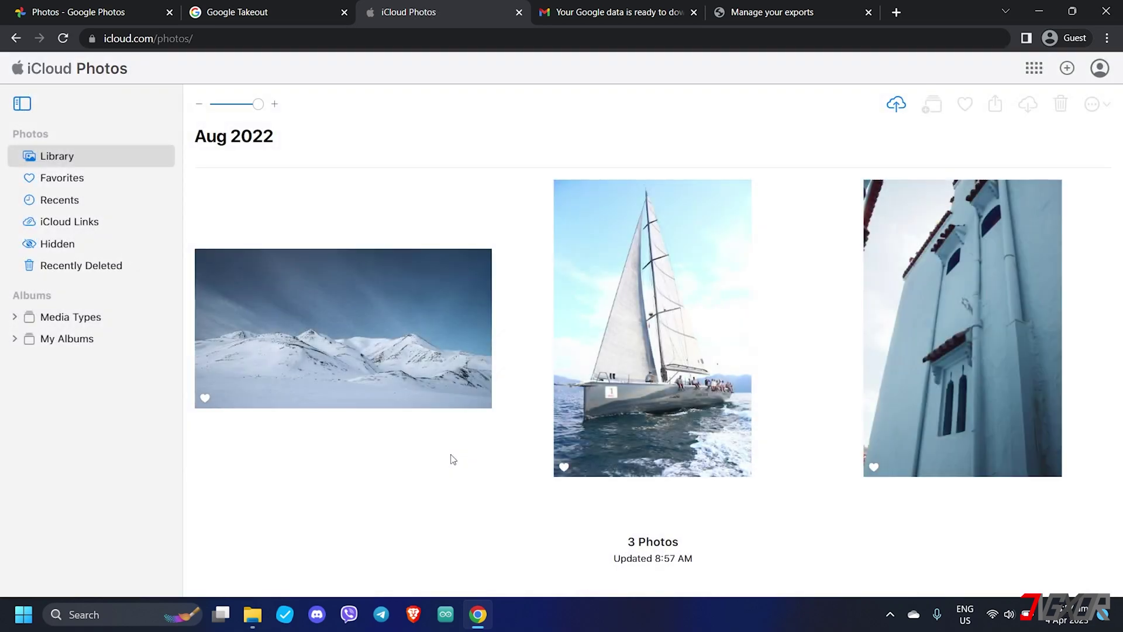
Upload the three 2023-02-23 sunset screenshots from Downloads/Photos-001 into the iCloud Photos library.
{"action": "left_click", "coordinate": [894, 104]}
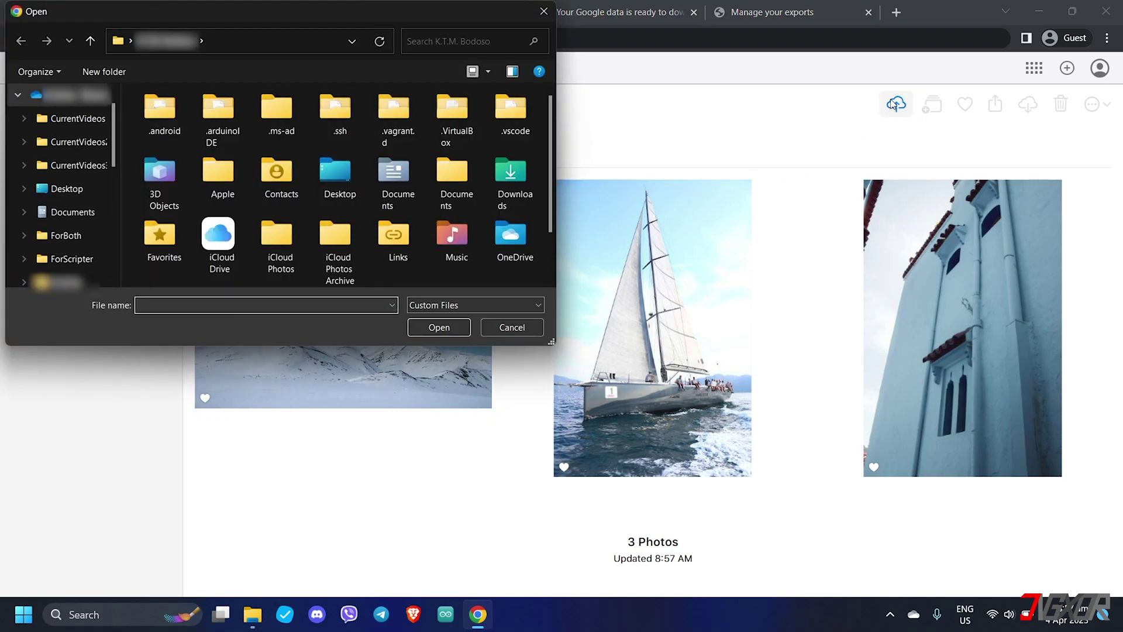
{"action": "left_click", "coordinate": [18, 95]}
{"action": "left_click", "coordinate": [66, 165]}
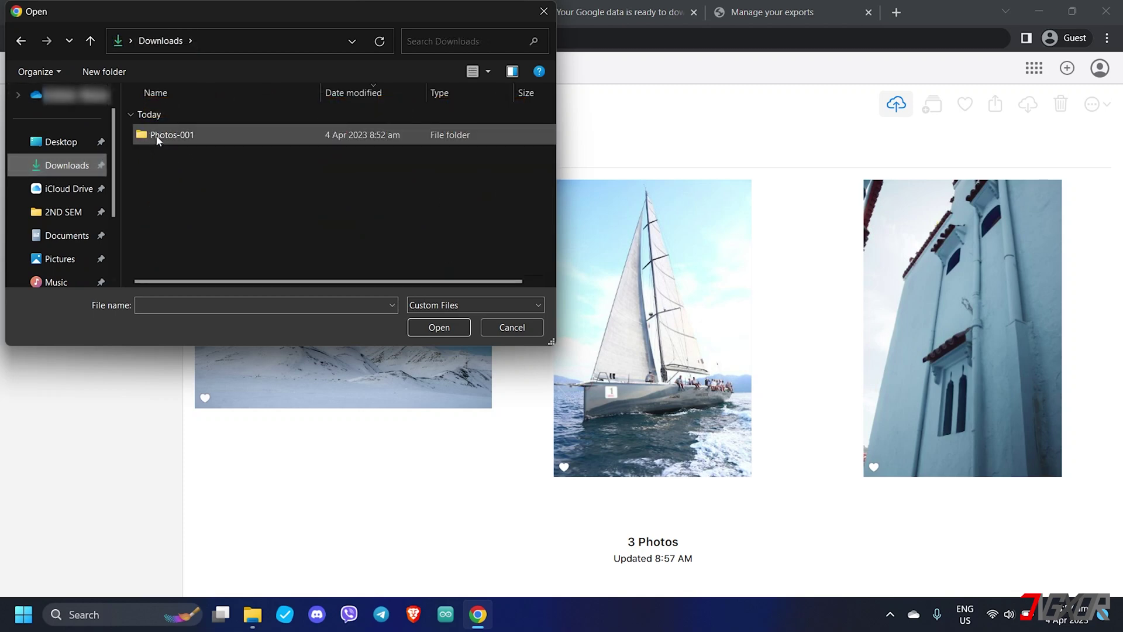
{"action": "double_click", "coordinate": [222, 129]}
{"action": "left_click_drag", "start_coordinate": [399, 172], "coordinate": [198, 216]}
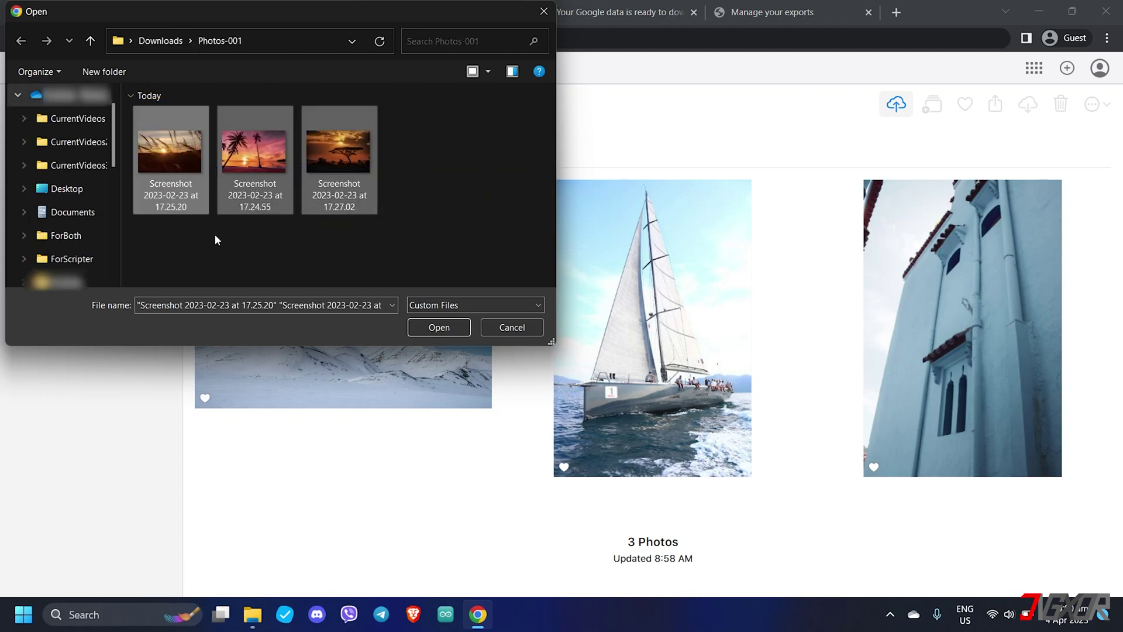
{"action": "left_click", "coordinate": [436, 327]}
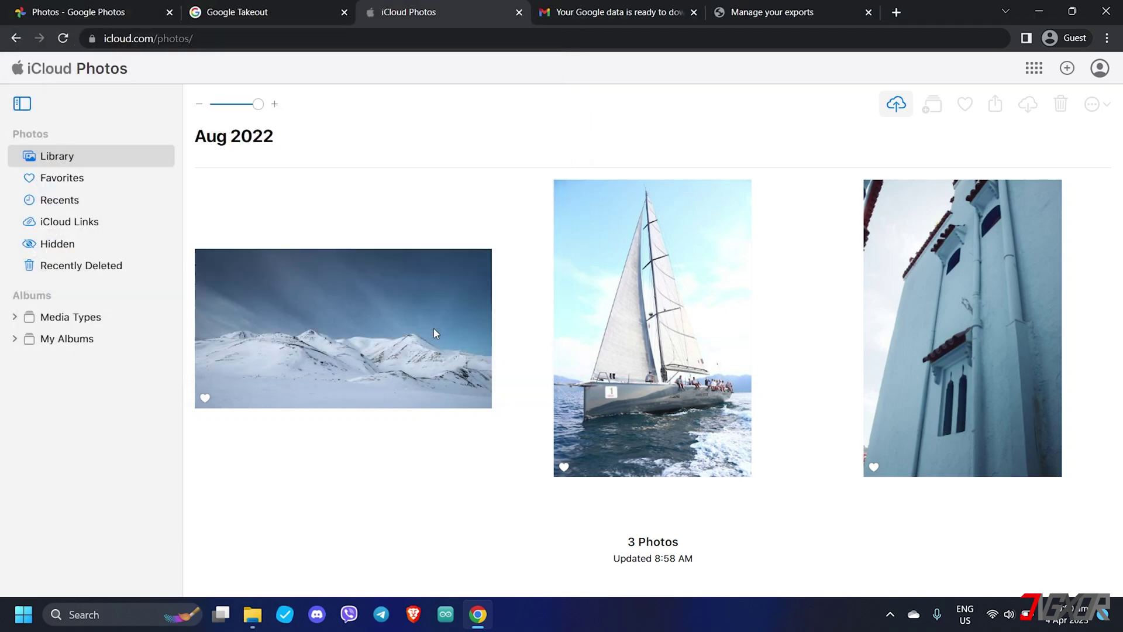
{"action": "key", "text": "ctrl+minus"}
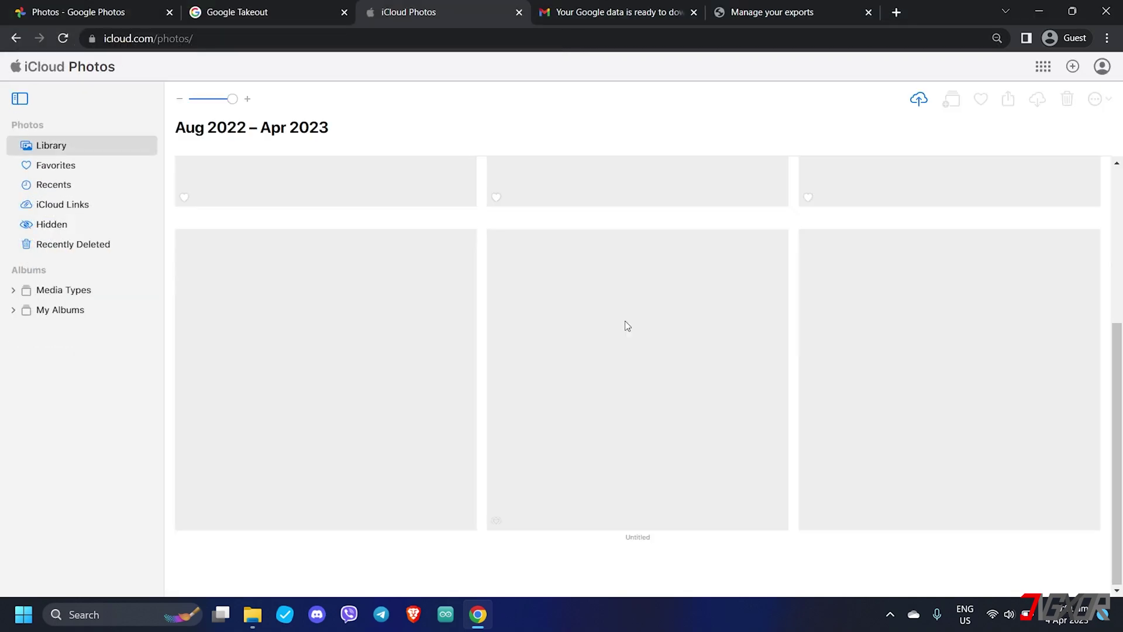